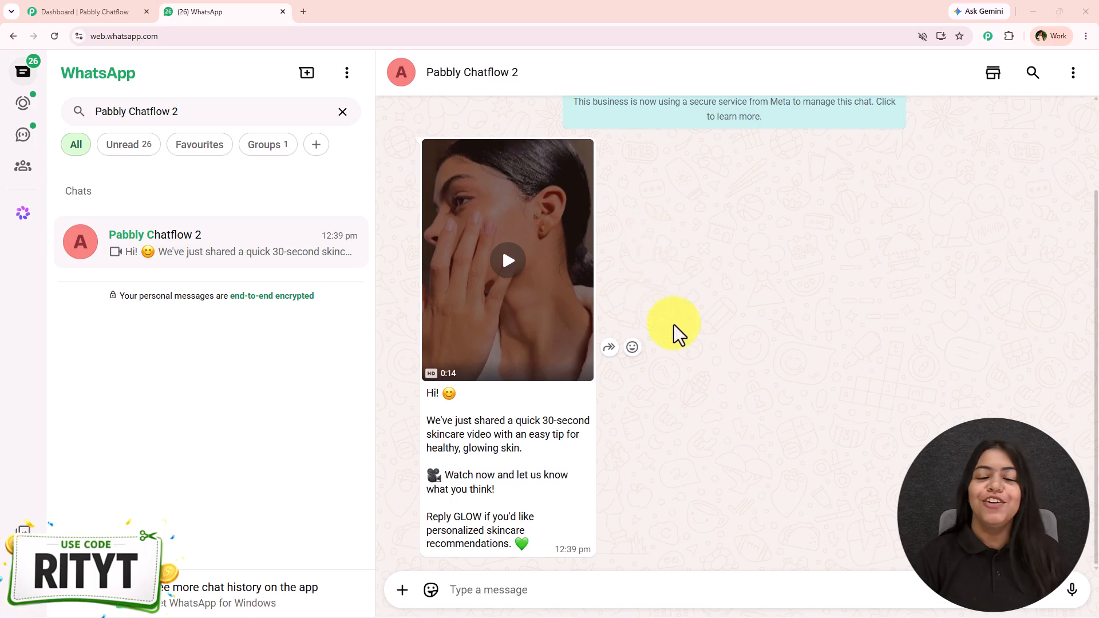
Step: Play the skincare video message in the Pabbly Chatflow 2 chat and read its caption down to the GLOW reply line
click(541, 308)
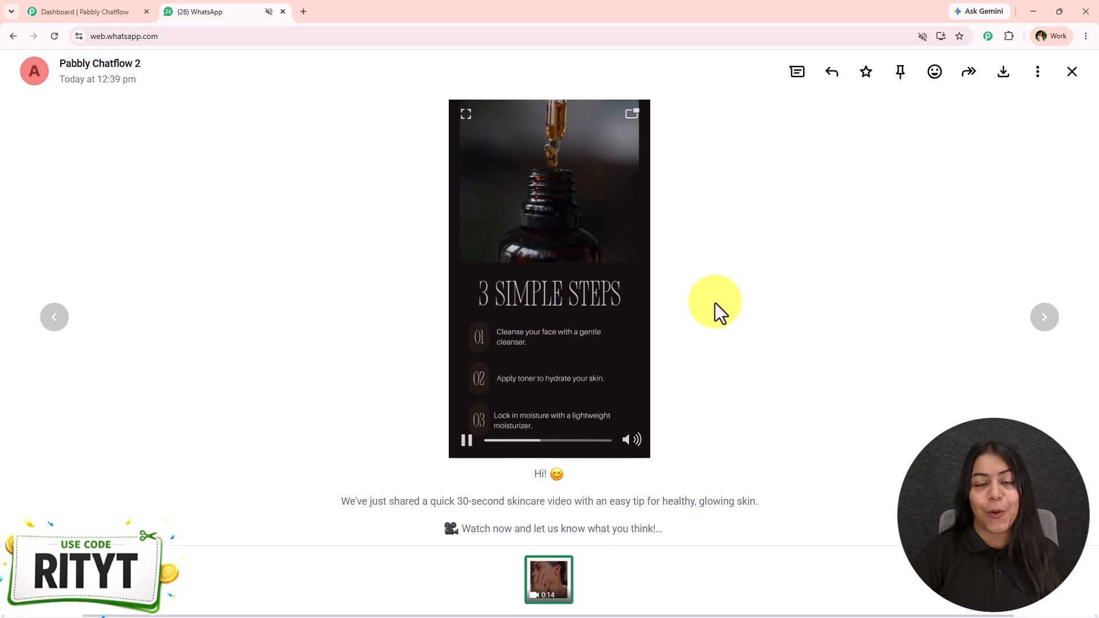
key(Escape)
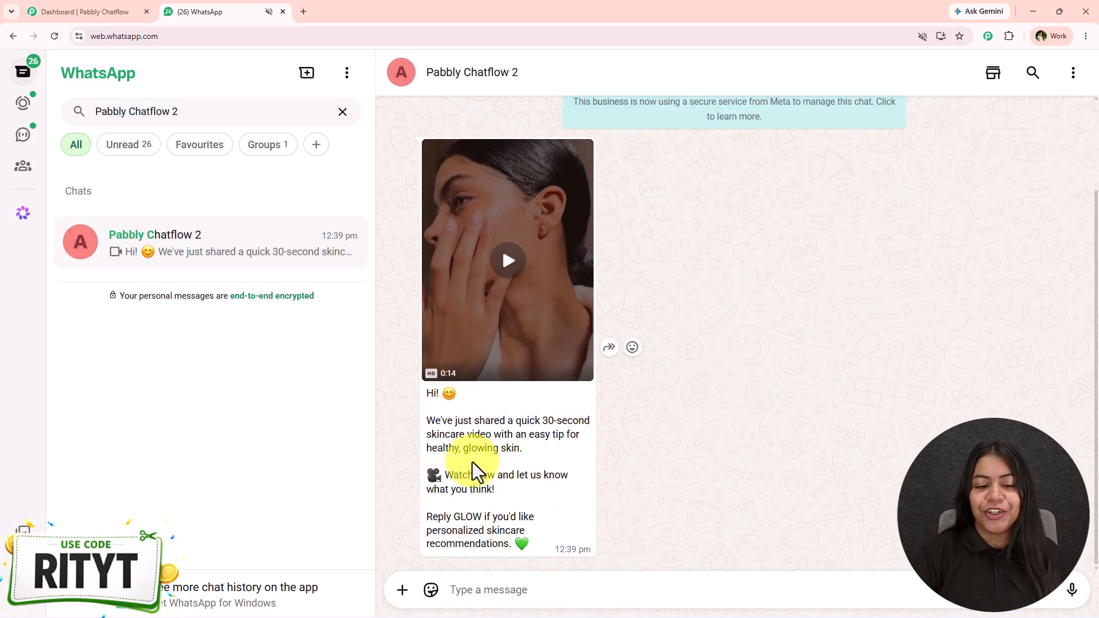
drag(454, 516, 522, 531)
click(554, 521)
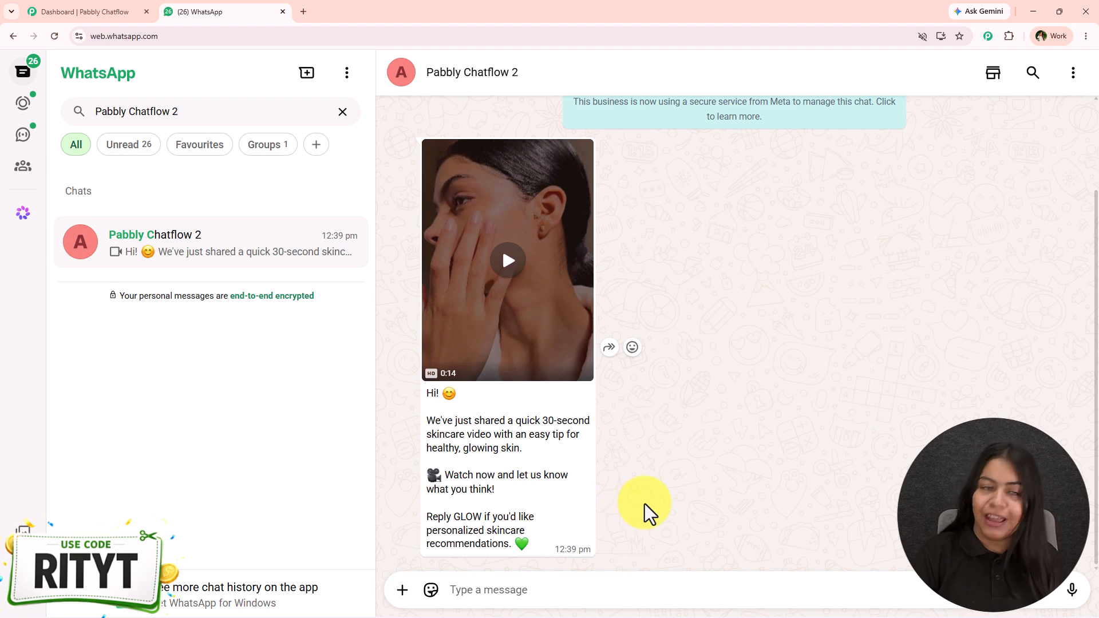
Step: Switch to the Pabbly Chatflow dashboard, glancing back at the WhatsApp video message before returning to the dashboard
click(105, 11)
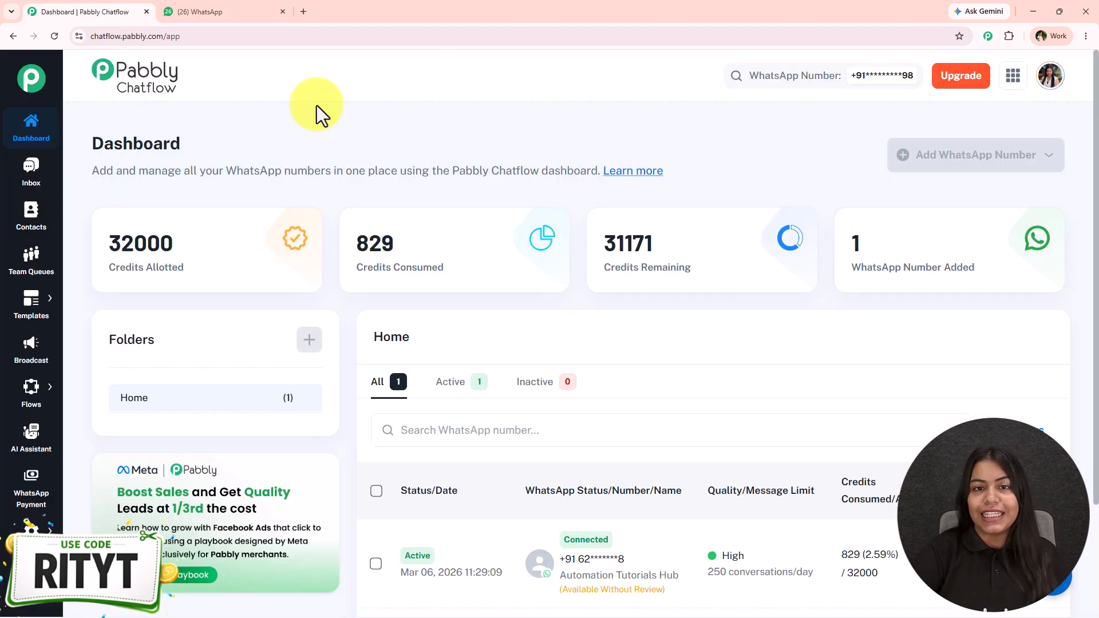
click(208, 9)
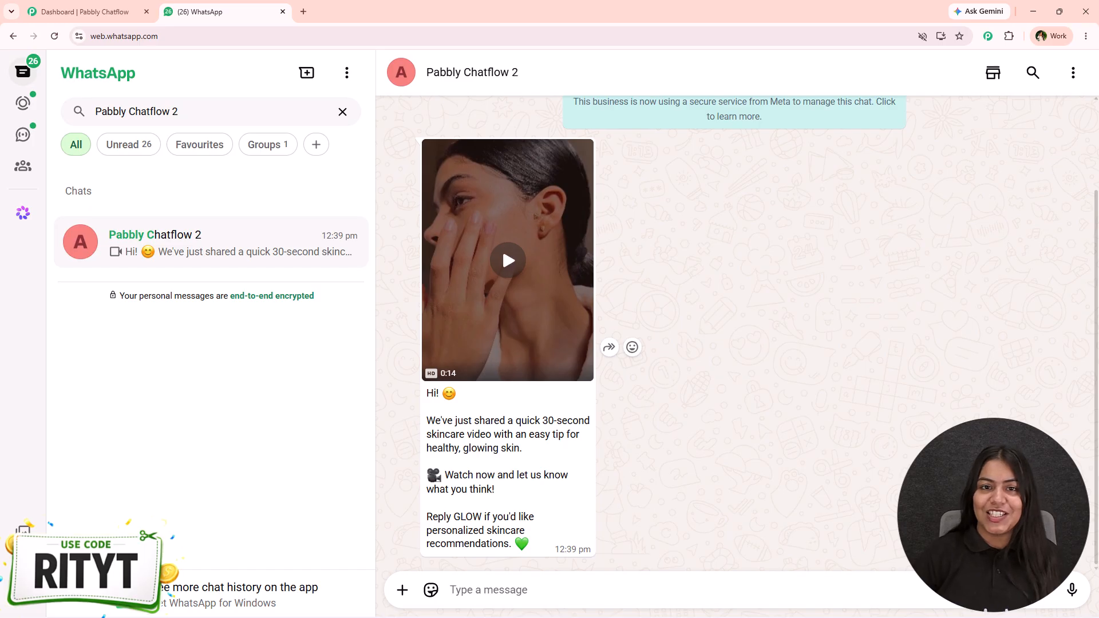
click(87, 11)
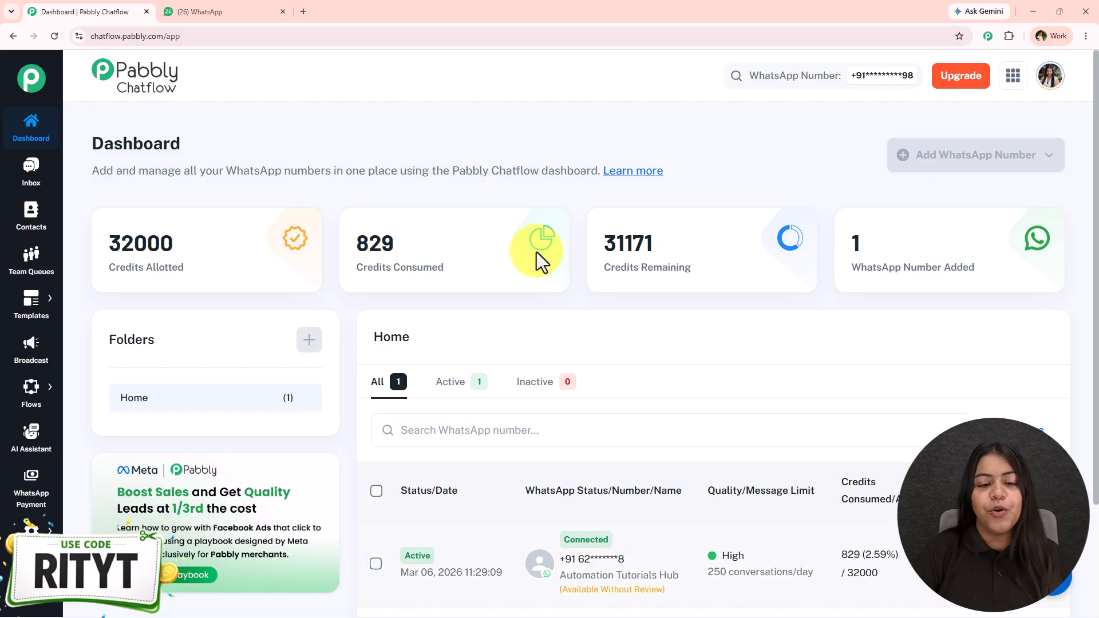
Step: Open the Pabbly website in a new tab, view the All Pabbly Apps page and close that tab
click(303, 7)
text(p)
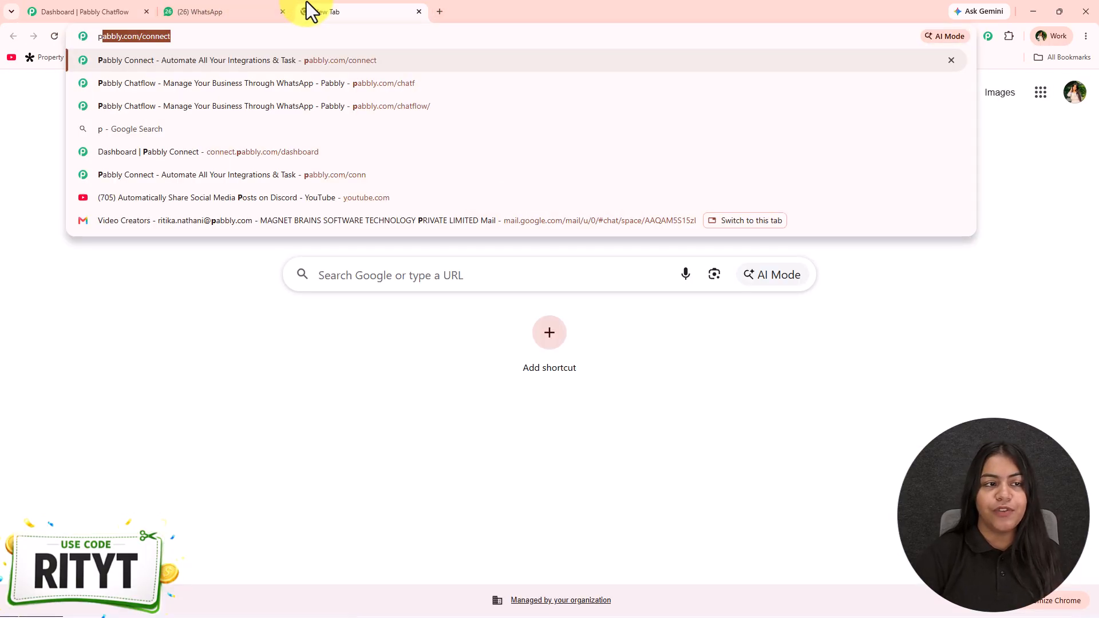
key(Down)
key(Return)
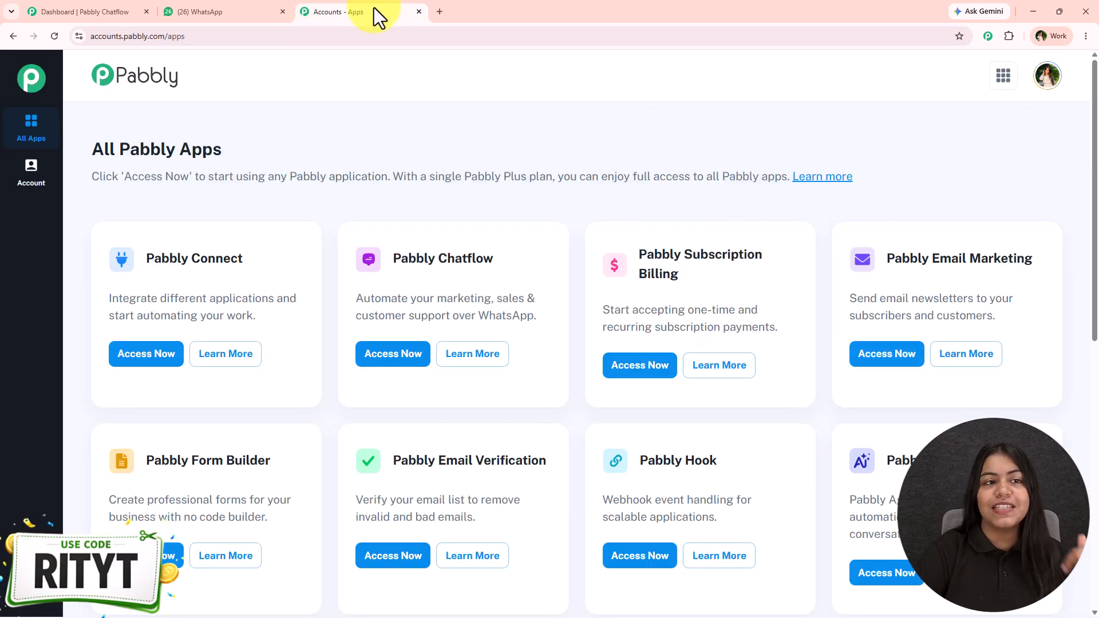
click(419, 12)
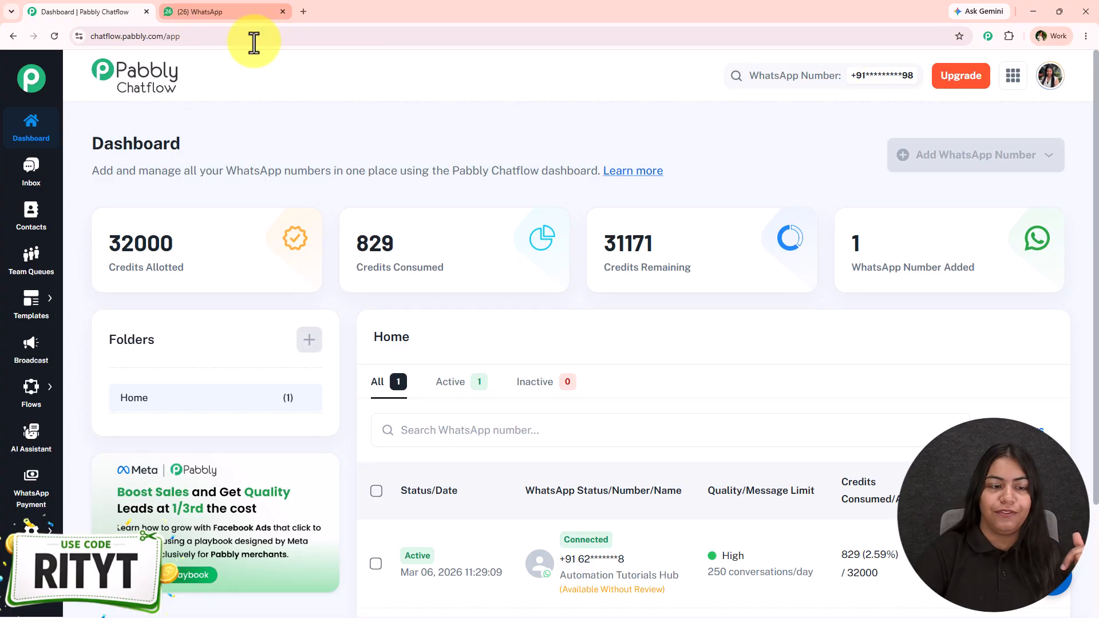
Step: Open the Pabbly Chatflow lifetime pricing page and start the checkout for the Ultimate one-time plan in INR
key(ctrl+shift+t)
click(5, 42)
click(831, 80)
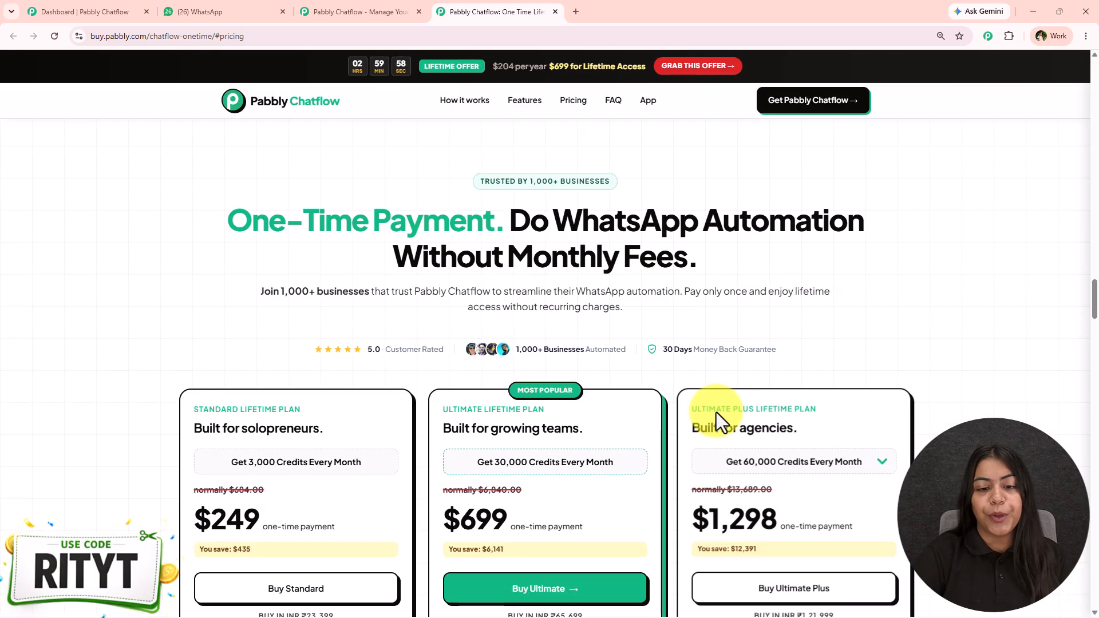
scroll(712, 415, down, 2)
click(574, 438)
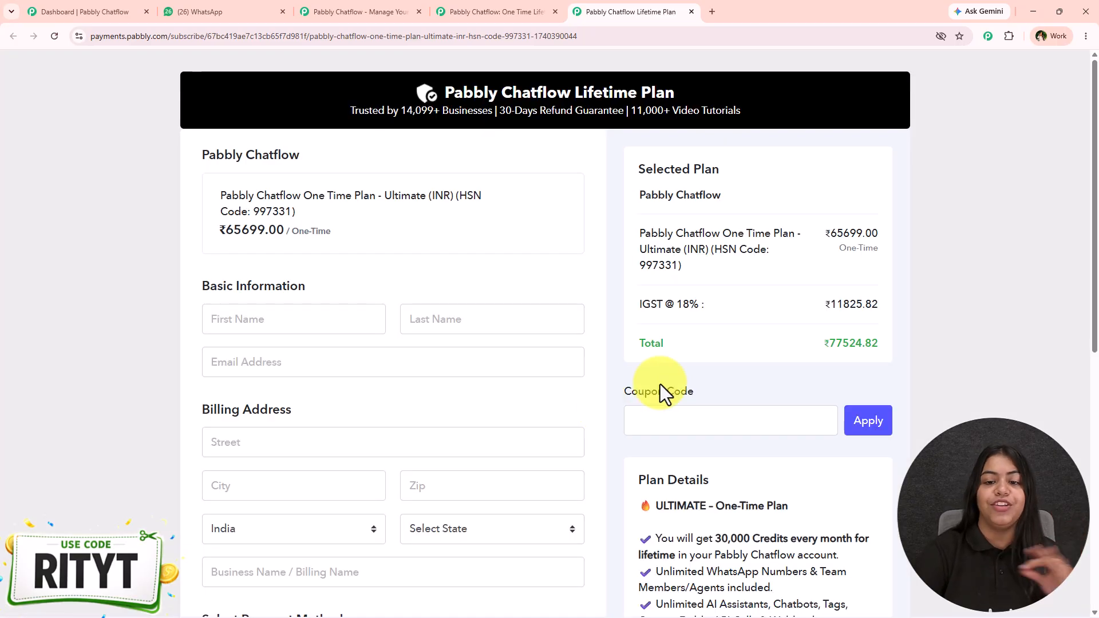
Step: Apply the coupon code RITYT to the Ultimate plan checkout, check the discount and close the checkout page
click(710, 428)
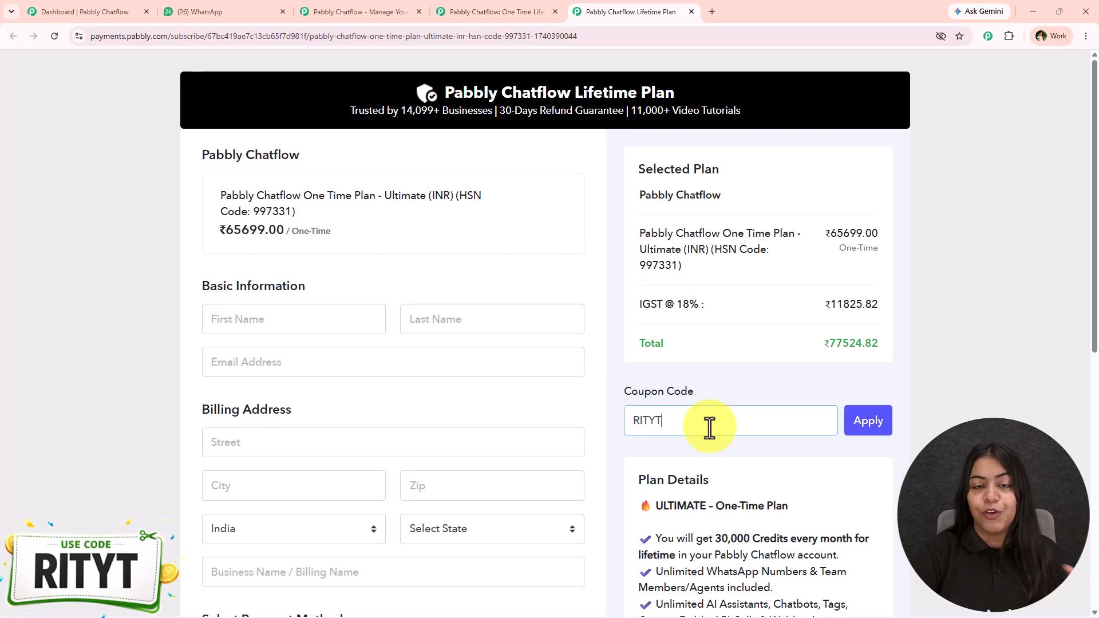
click(871, 439)
drag(682, 343, 865, 341)
click(874, 336)
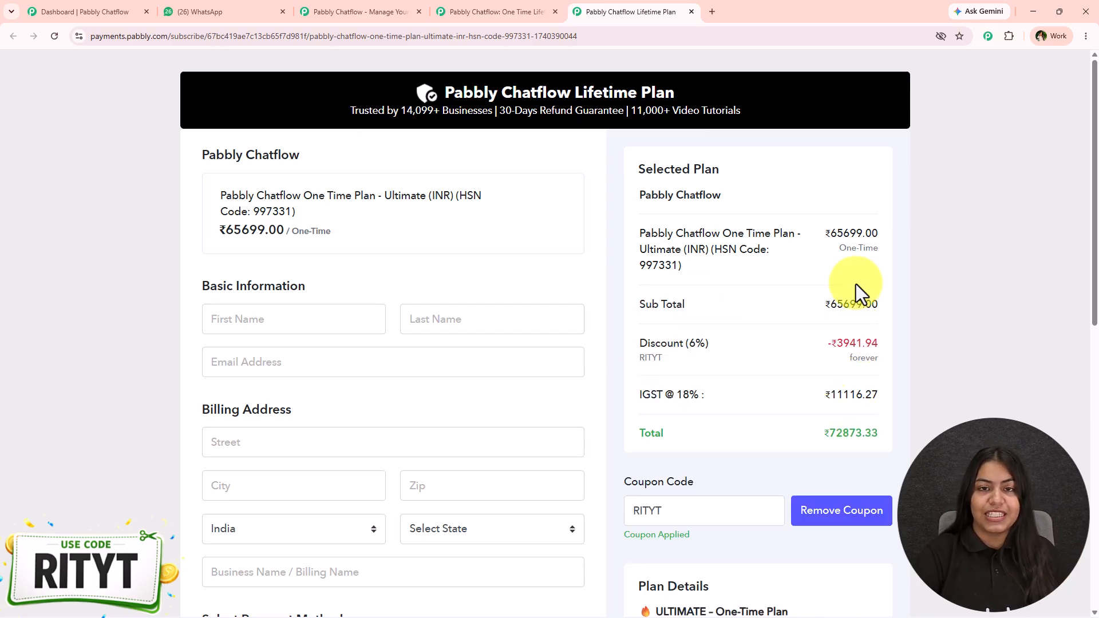
click(693, 13)
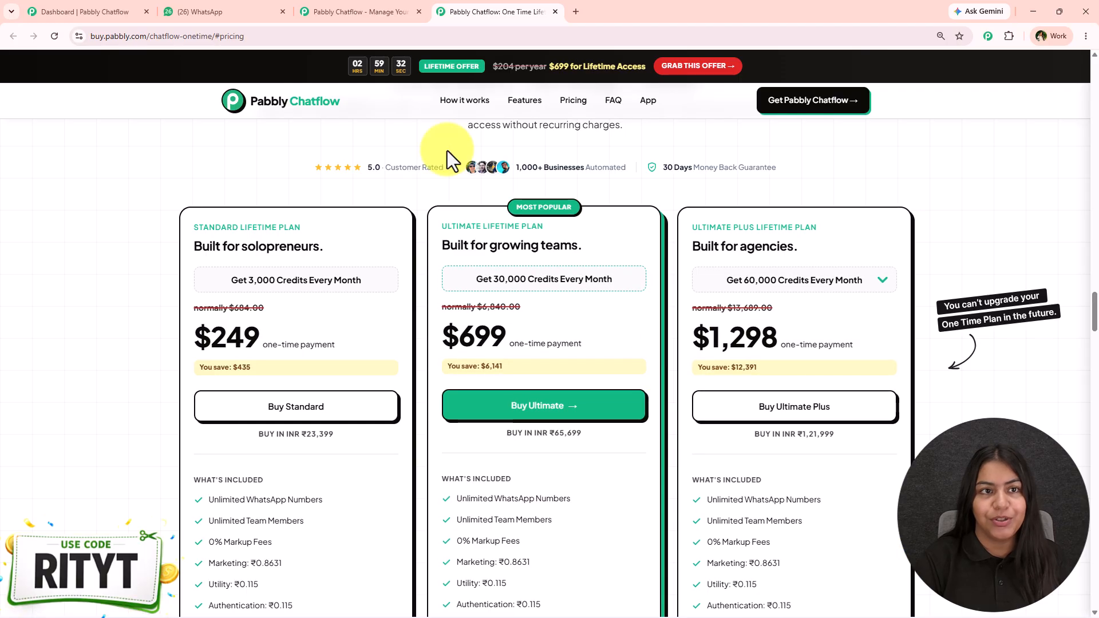
Step: View the lifetime offer on the Pabbly Chatflow website and the Standard Lifetime Plan on the pricing page
click(384, 9)
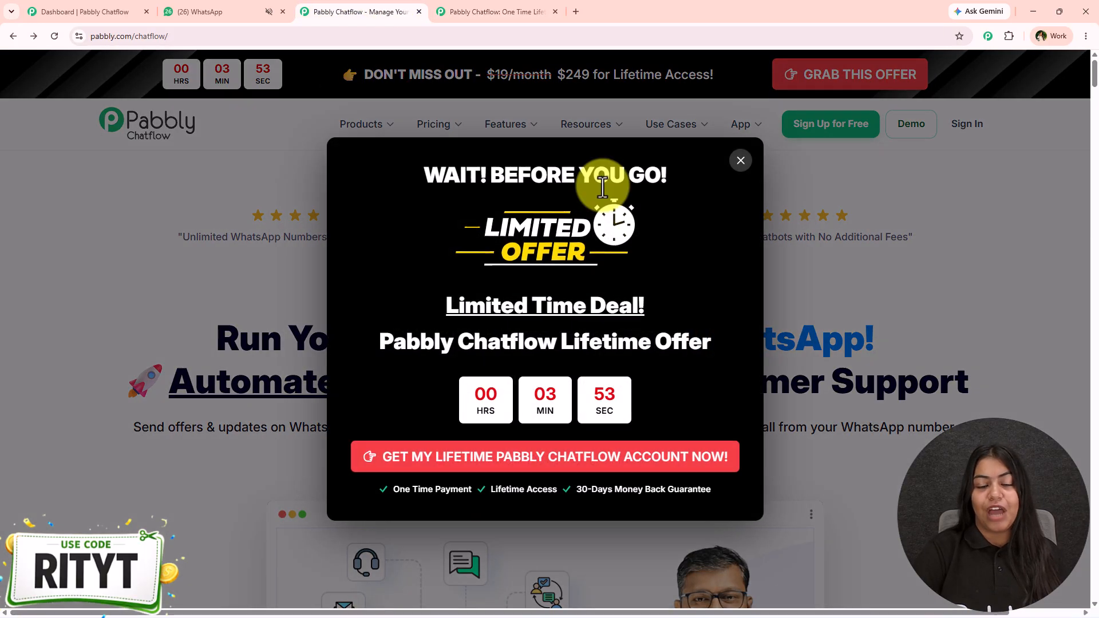
click(788, 266)
click(471, 9)
click(259, 288)
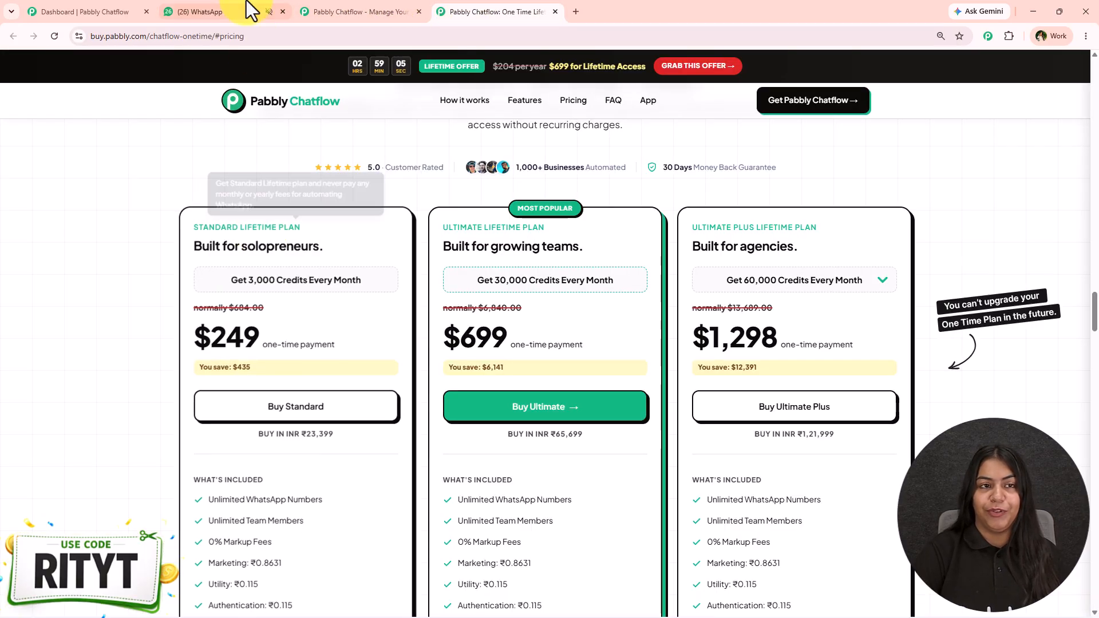
Step: Switch to WhatsApp to view the skincare video playing, and return to the Pabbly Chatflow dashboard
click(253, 12)
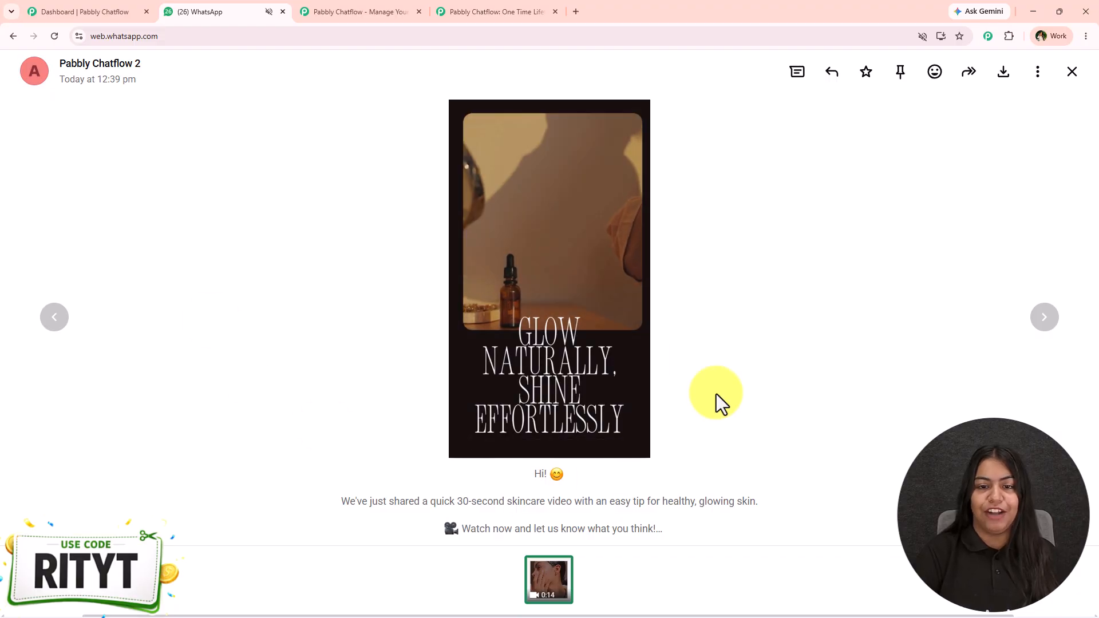
click(29, 1)
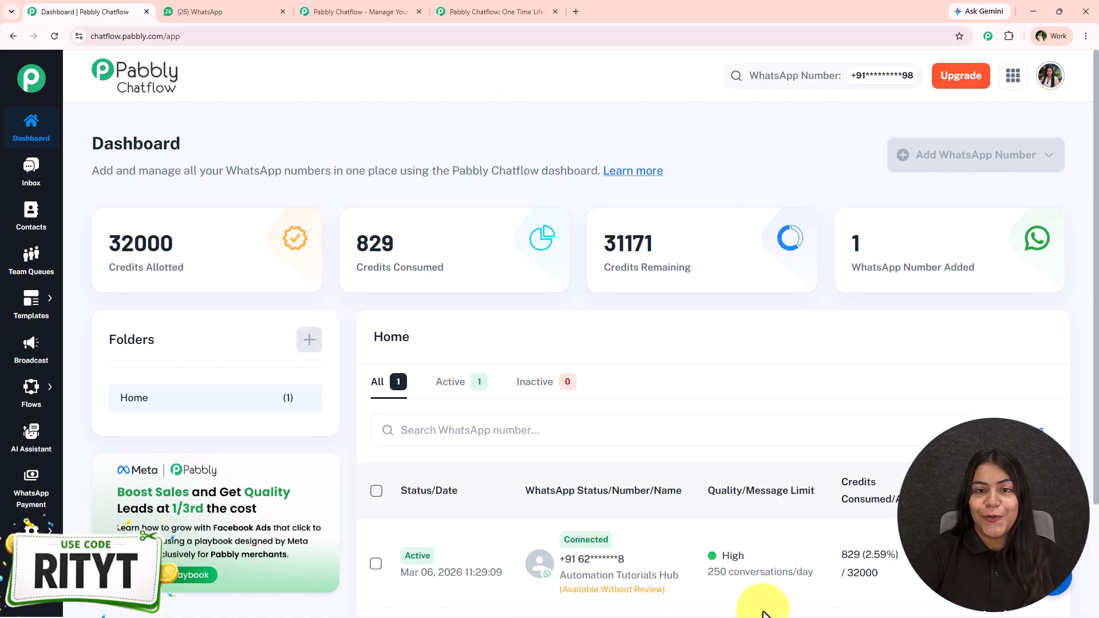
Step: Try to select the Automation Tutorials Hub number in the WhatsApp number search, and close the search to view the connected number
double_click(115, 146)
click(815, 85)
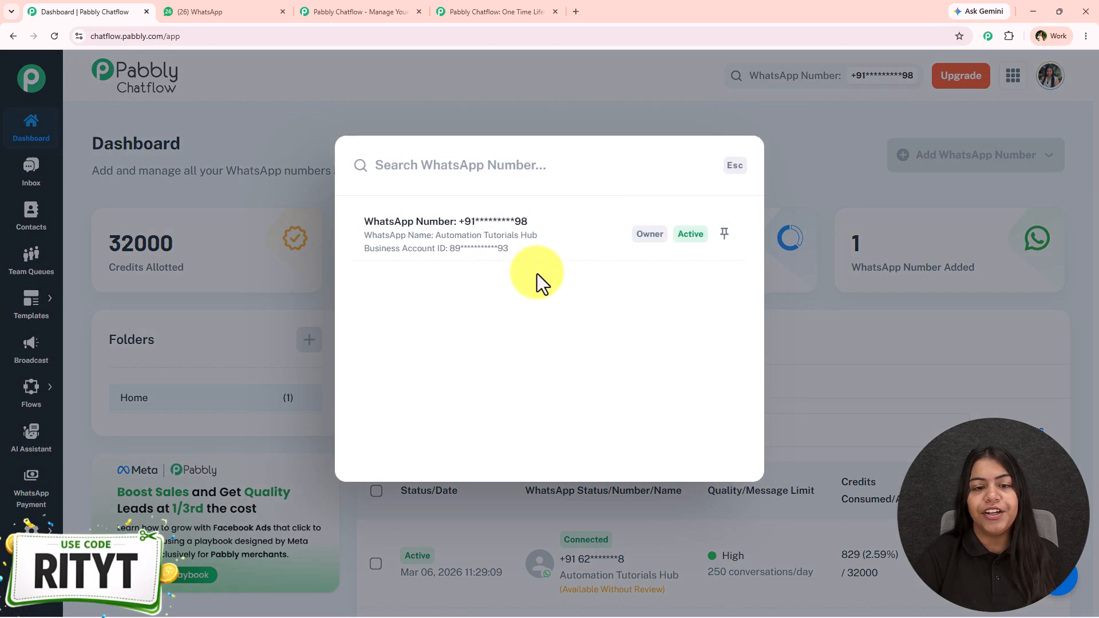
click(543, 257)
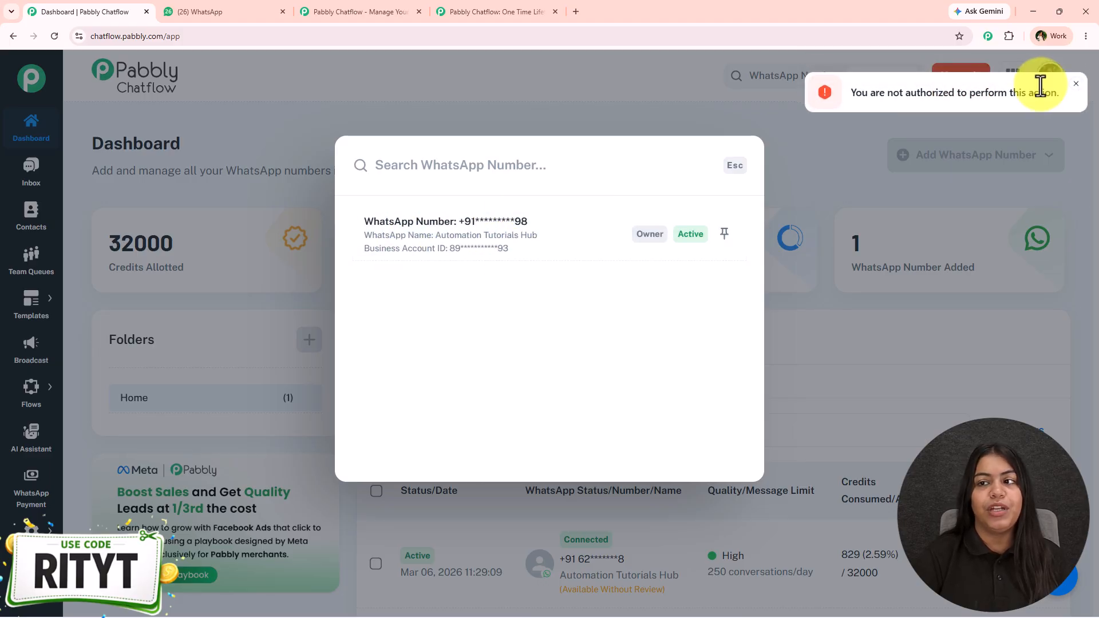
click(1074, 85)
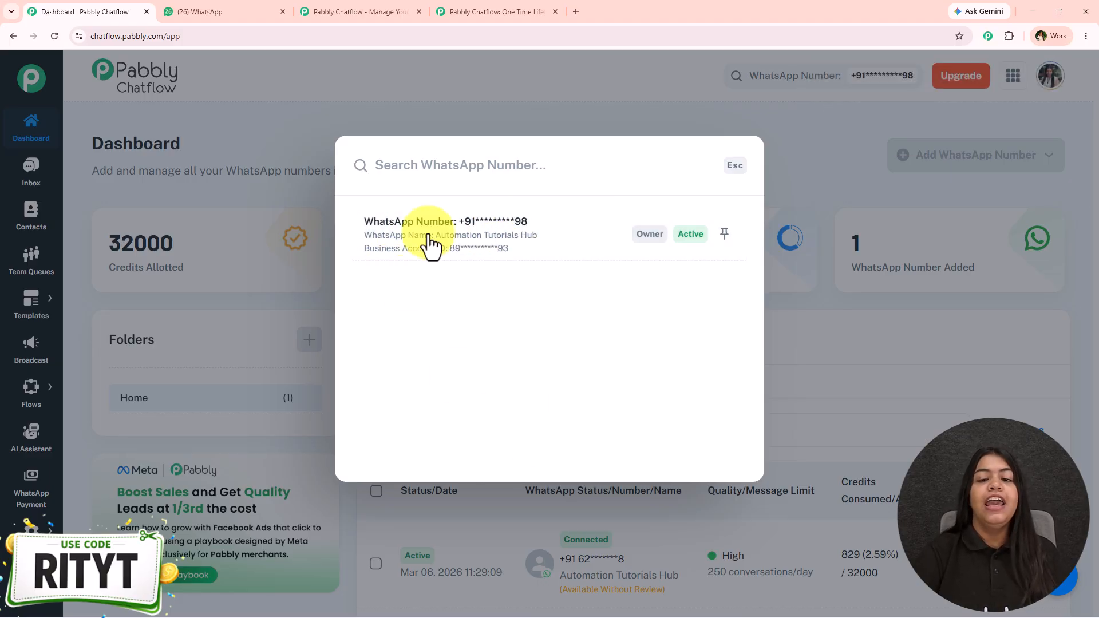
click(787, 240)
scroll(675, 443, down, 2)
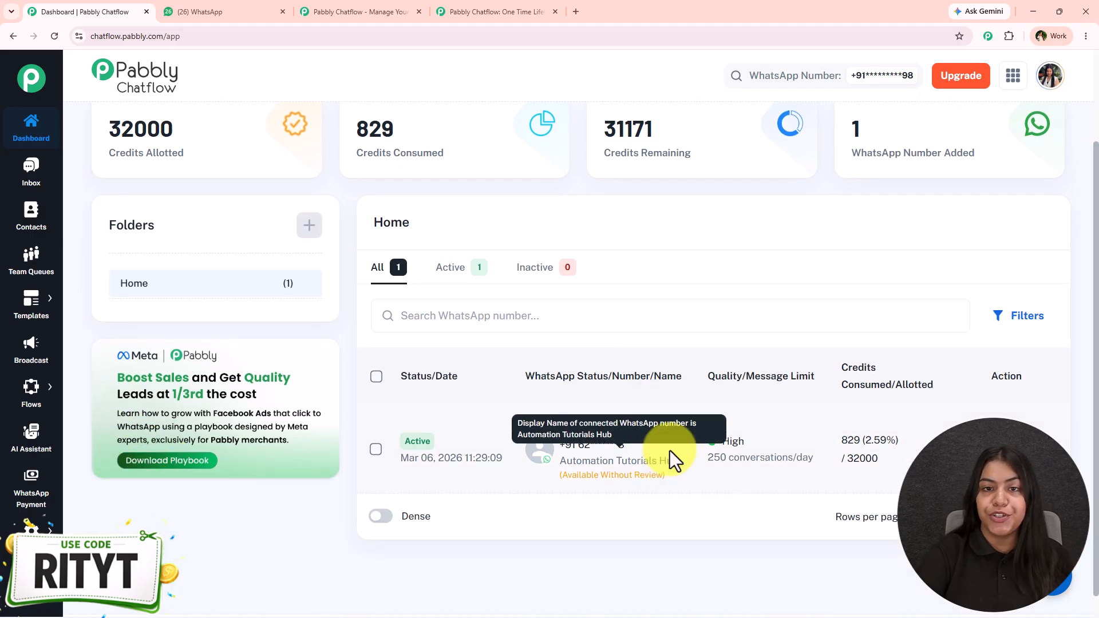
Step: Start a new WhatsApp broadcast with the type Broadcast Campaign
click(26, 355)
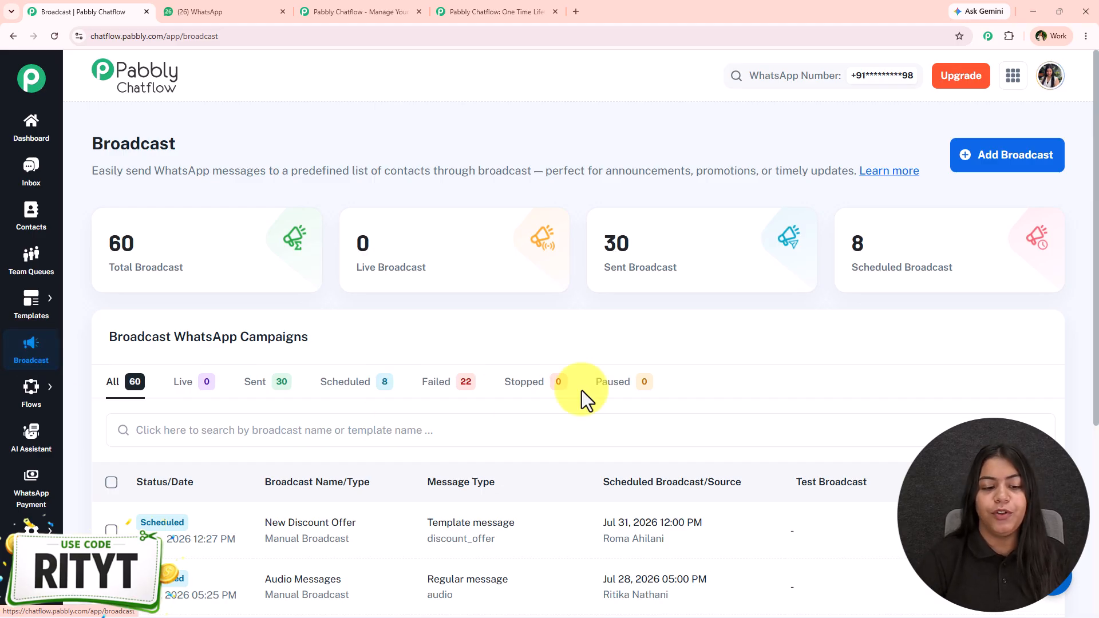
click(971, 166)
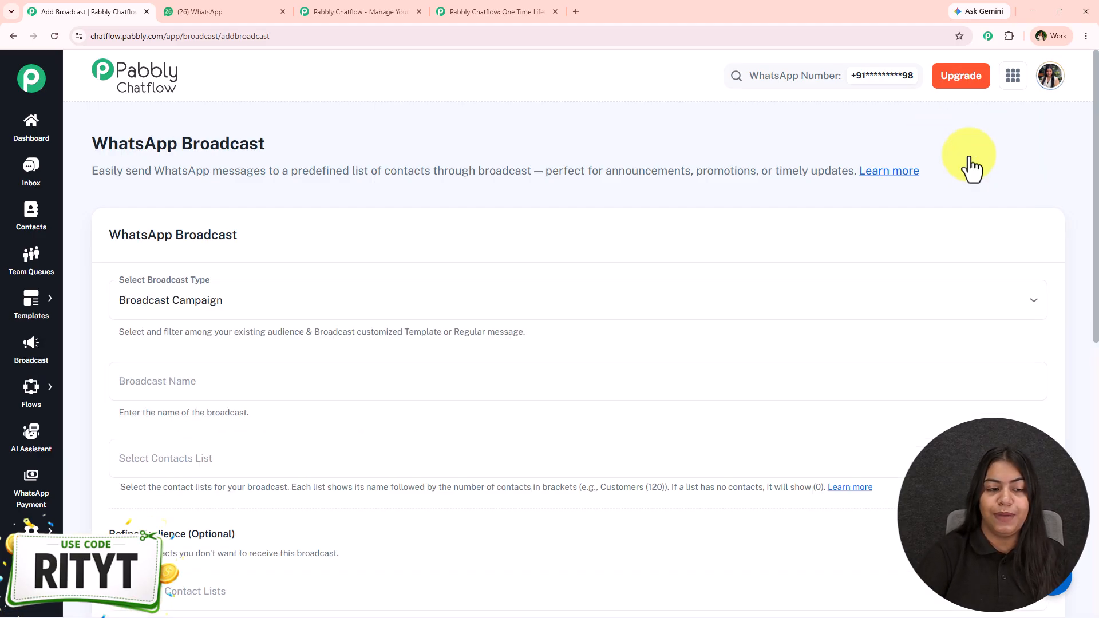
click(199, 314)
click(200, 340)
Step: Name the broadcast "Video Message" and choose the Skincare Test contact list as its audience
scroll(272, 226, down, 3)
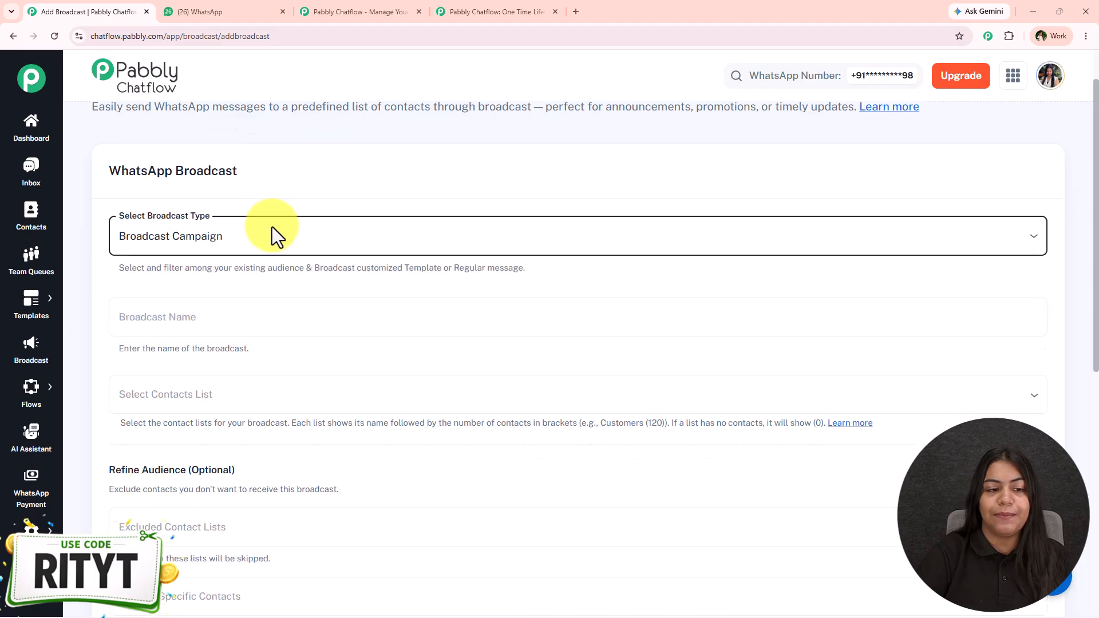
click(272, 212)
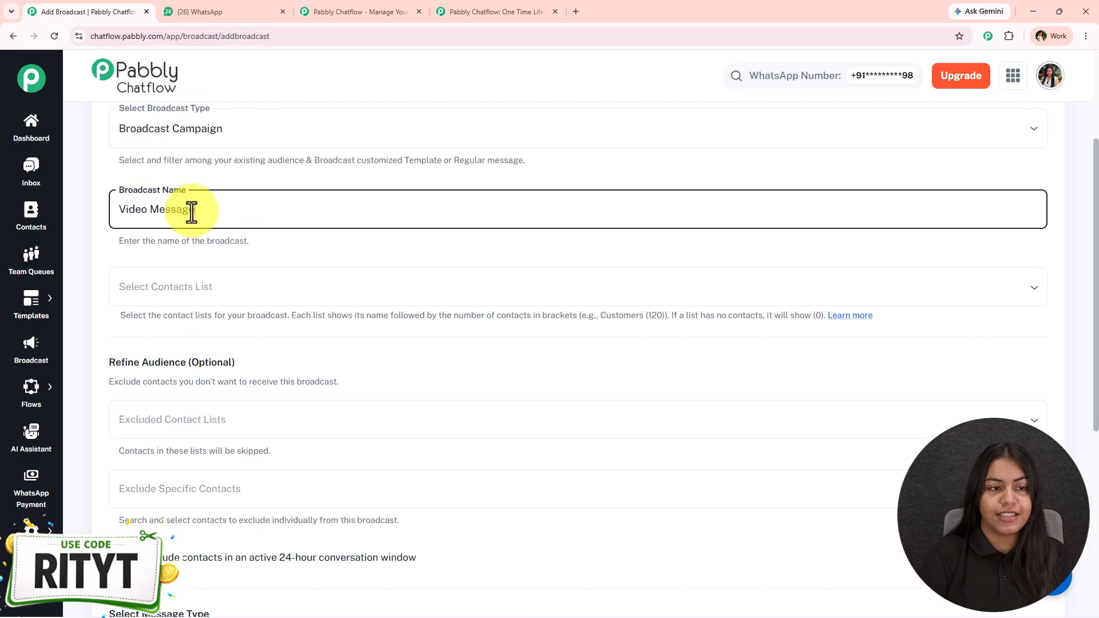
scroll(212, 236, down, 3)
scroll(221, 243, up, 1)
click(212, 179)
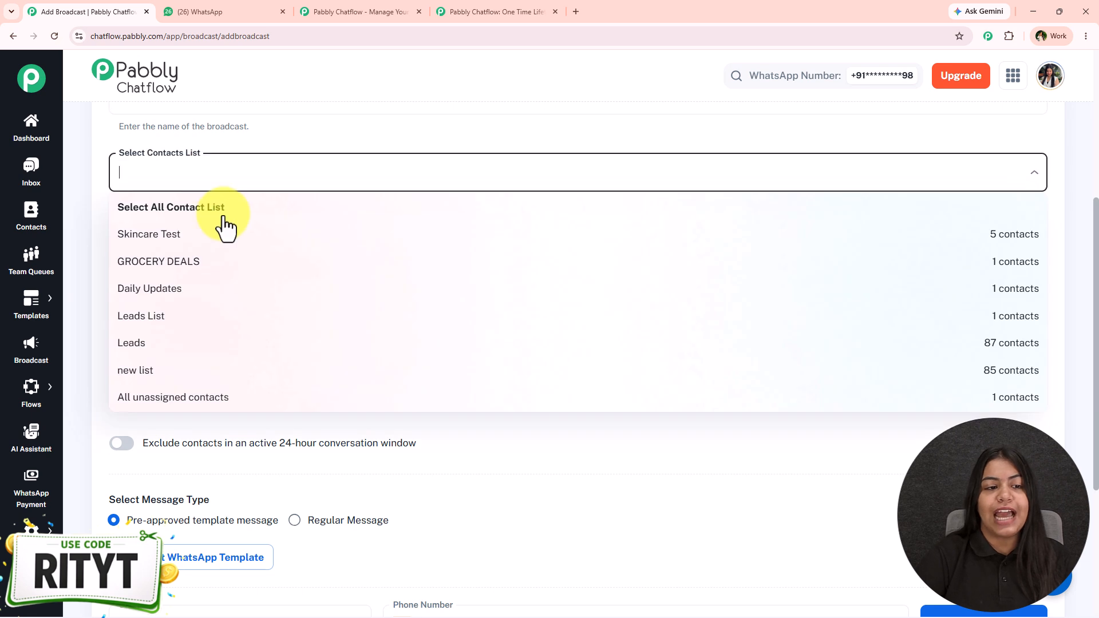
click(210, 244)
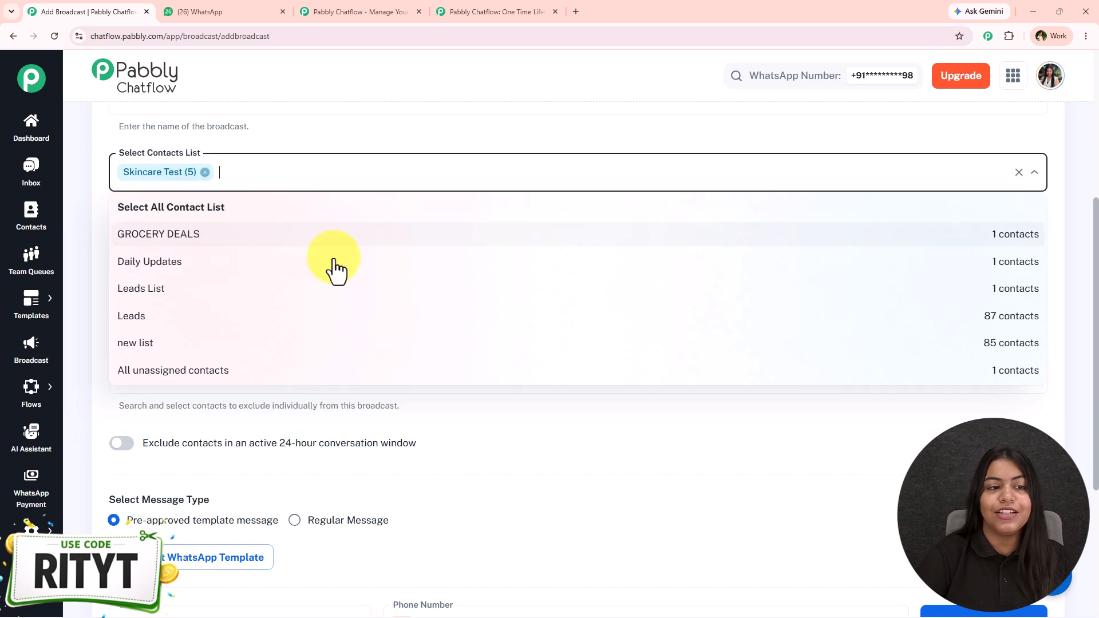
click(330, 150)
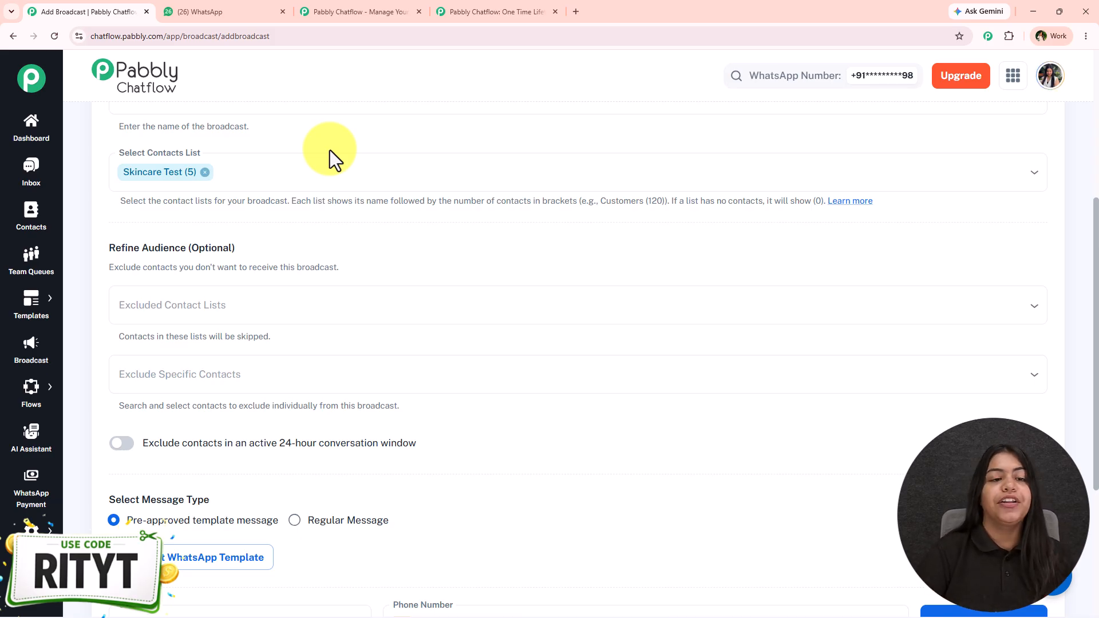
Step: Add the GROCERY DEALS, Daily Updates, Leads List, Leads, new list and All unassigned contacts lists to the broadcast audience
click(312, 166)
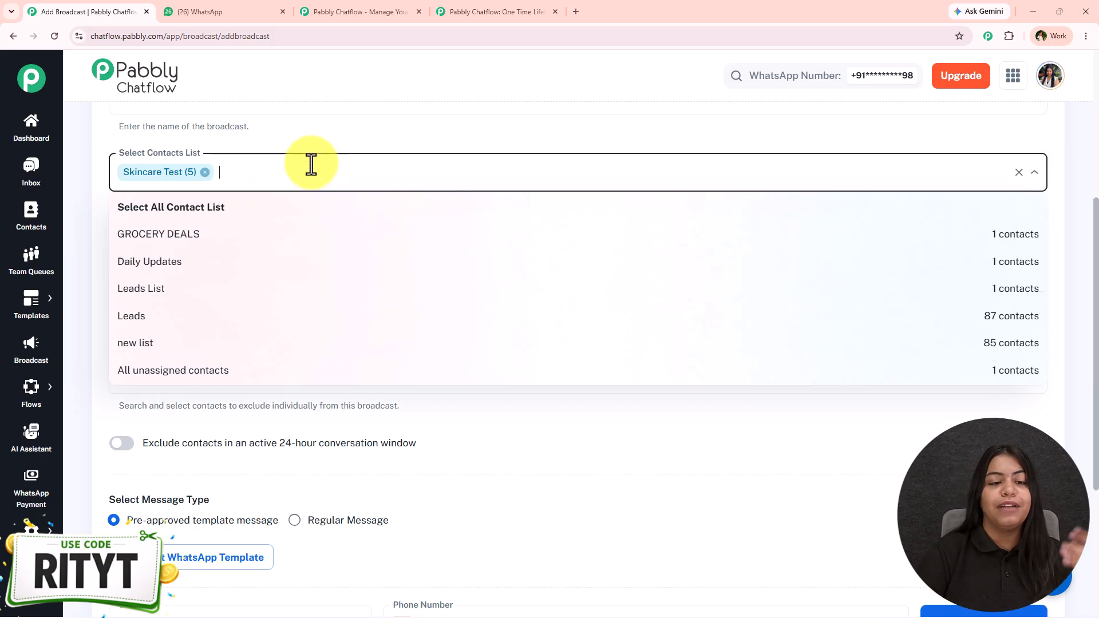
click(284, 246)
click(283, 247)
click(282, 248)
click(281, 247)
click(280, 246)
click(281, 246)
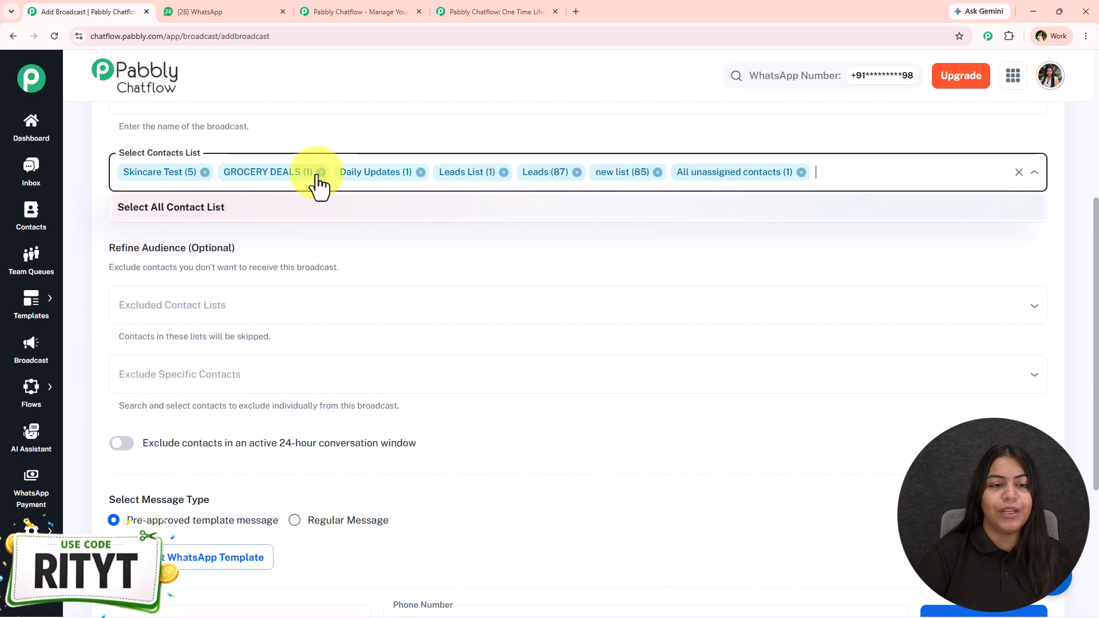
Step: Remove GROCERY DEALS, Daily Updates, Leads, new list and All unassigned contacts from the broadcast's contact lists
click(320, 172)
click(305, 172)
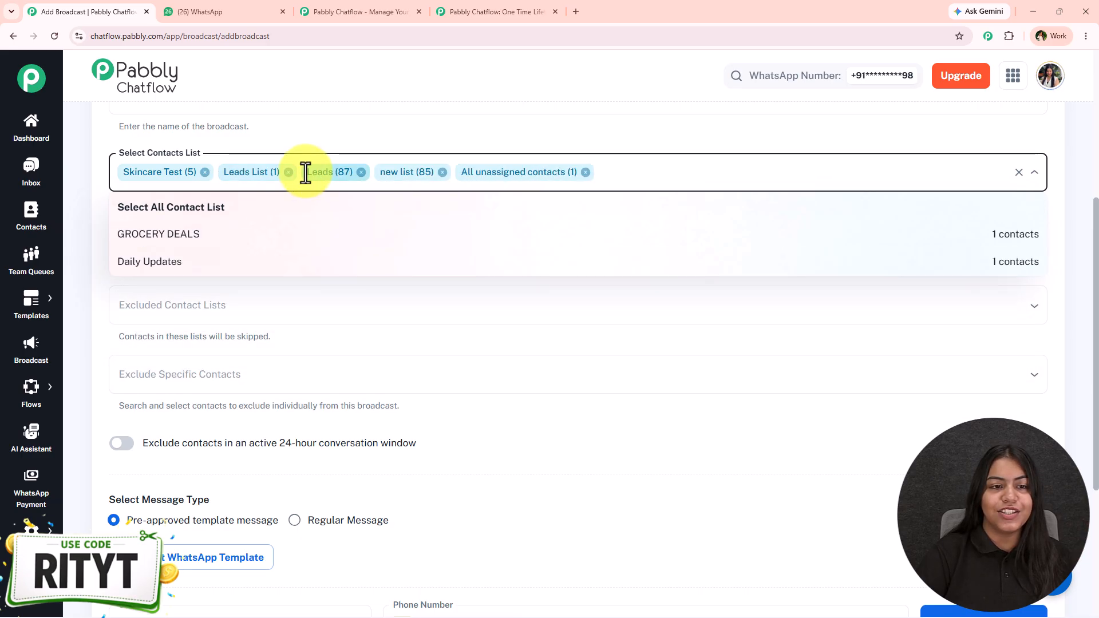
click(361, 172)
click(369, 171)
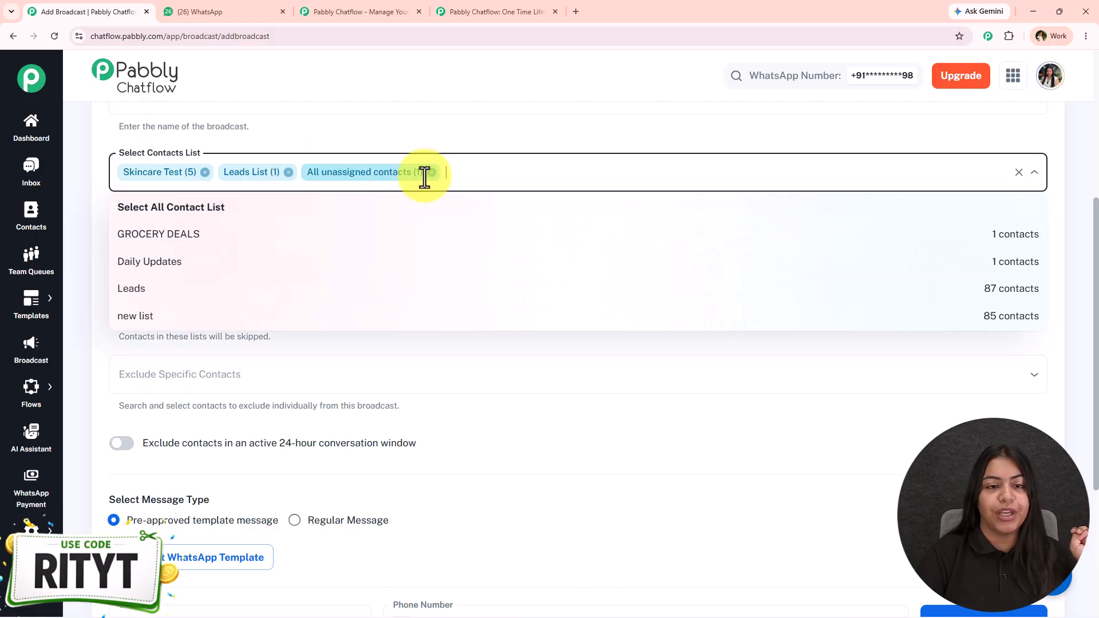
click(431, 172)
click(326, 147)
Step: Exclude the GROCERY DEALS, Daily Updates, Leads, new list and All unassigned contacts lists from the broadcast audience
scroll(148, 299, down, 1)
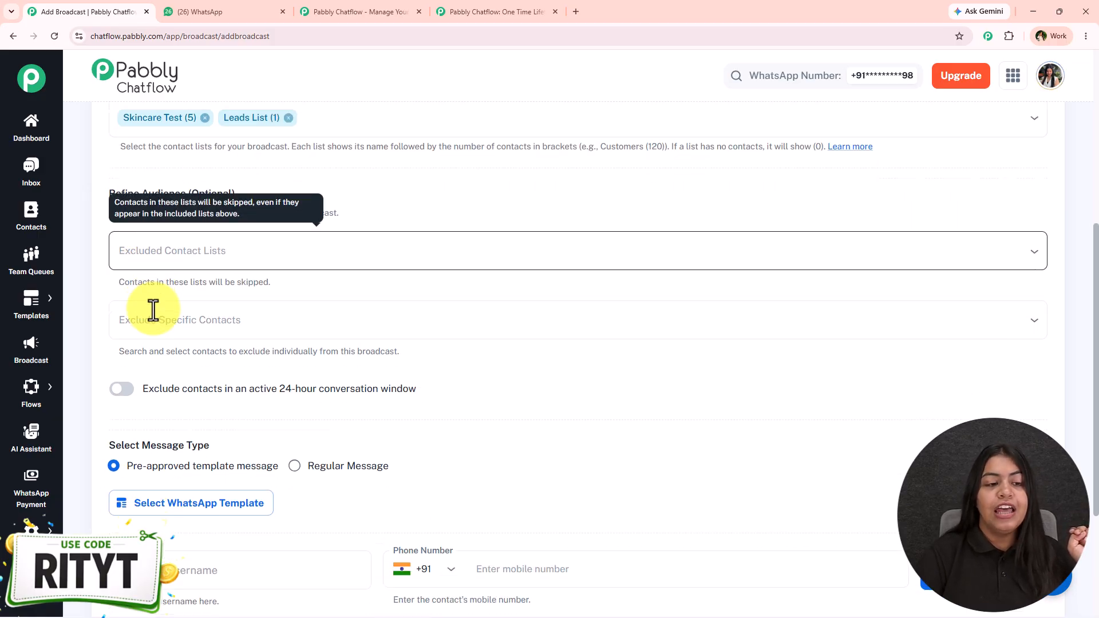
click(250, 247)
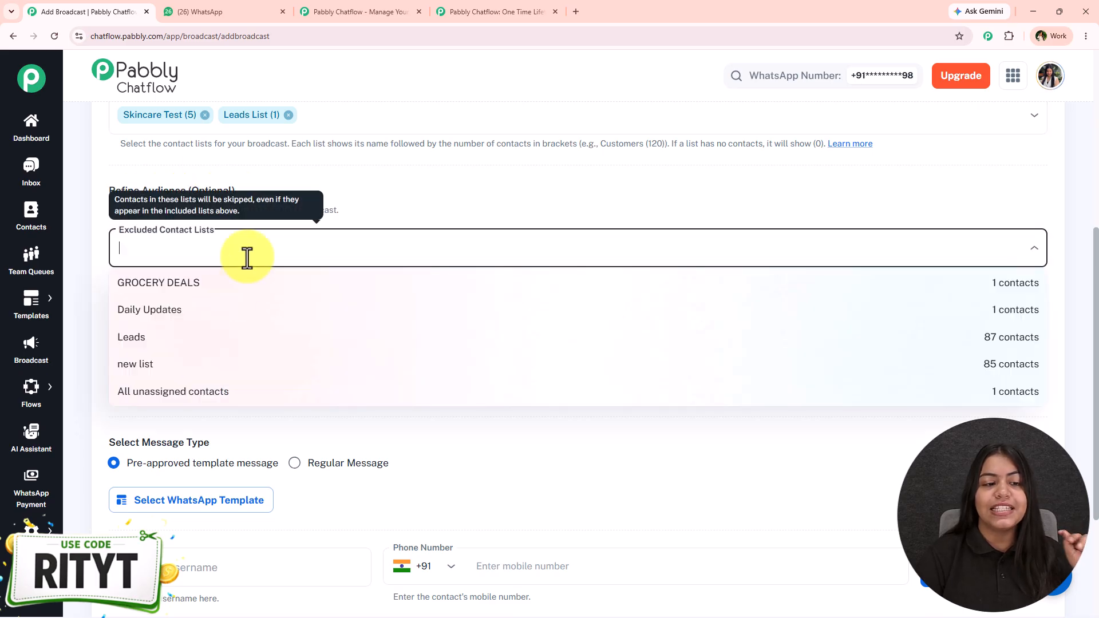
click(234, 289)
click(235, 289)
click(235, 289)
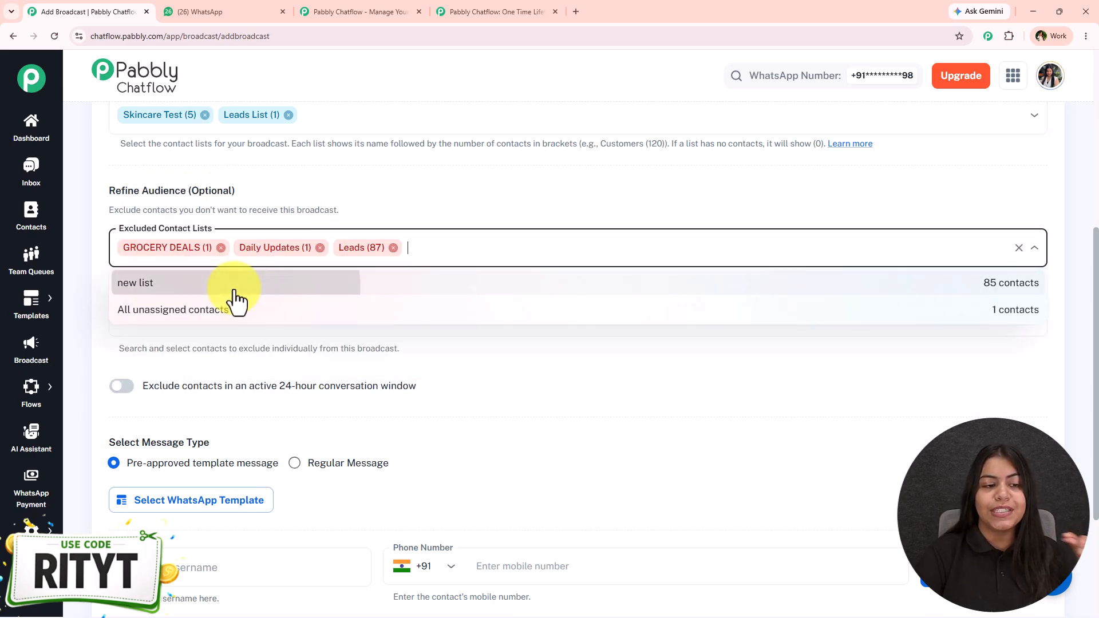
click(234, 289)
click(235, 289)
click(377, 197)
Step: Exclude the five suggested individual contacts and all contacts in an active 24-hour conversation window from the broadcast
scroll(355, 214, down, 1)
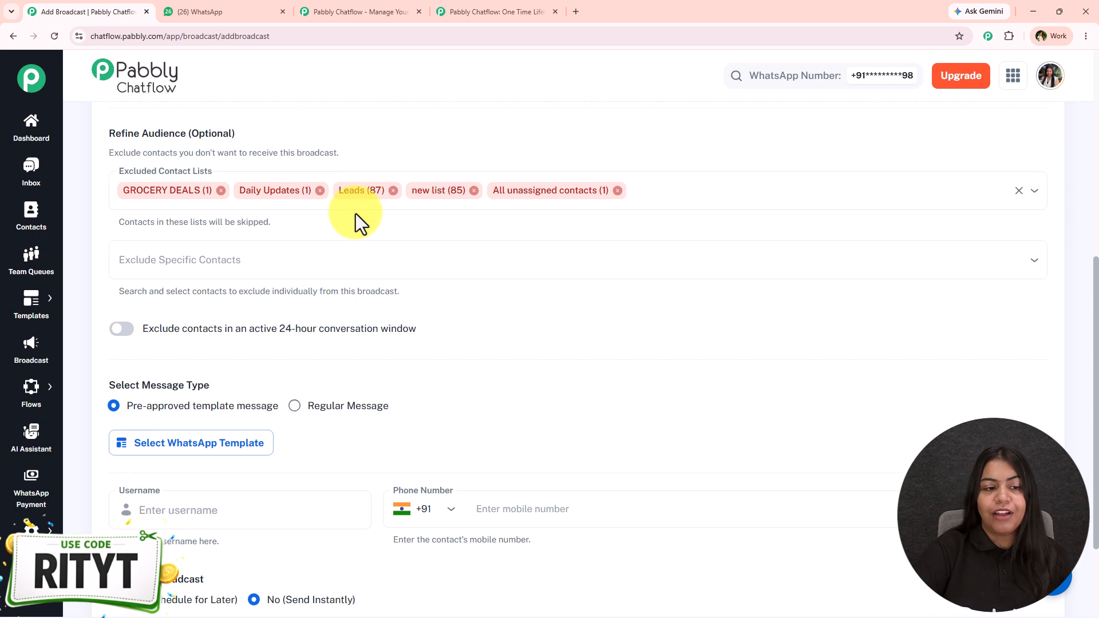
click(291, 269)
click(231, 309)
click(231, 309)
click(232, 309)
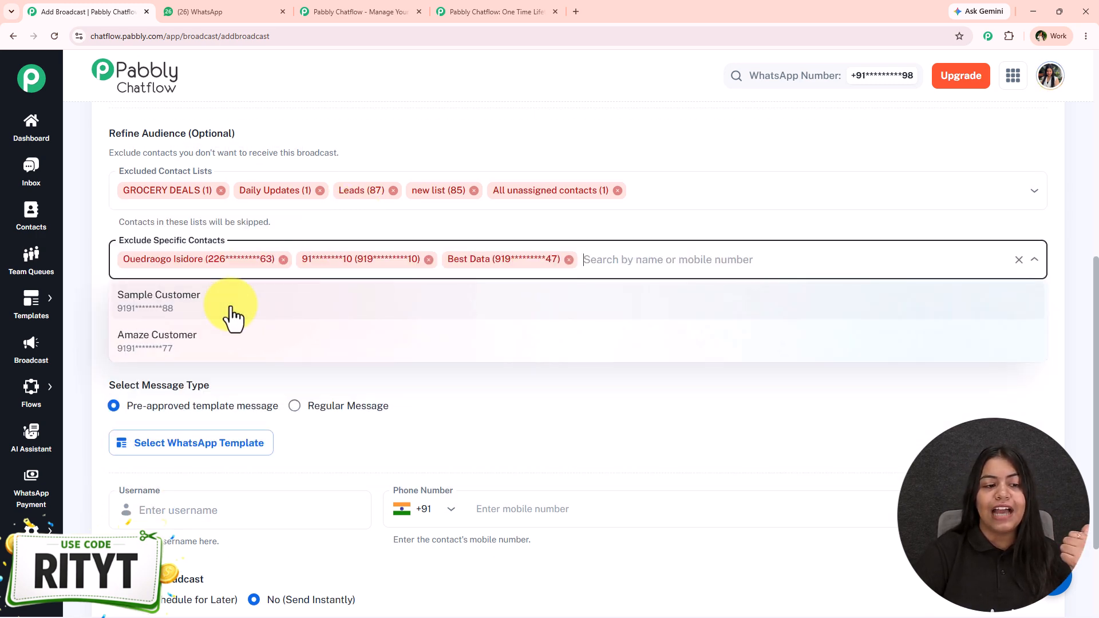
click(232, 309)
click(232, 309)
click(490, 209)
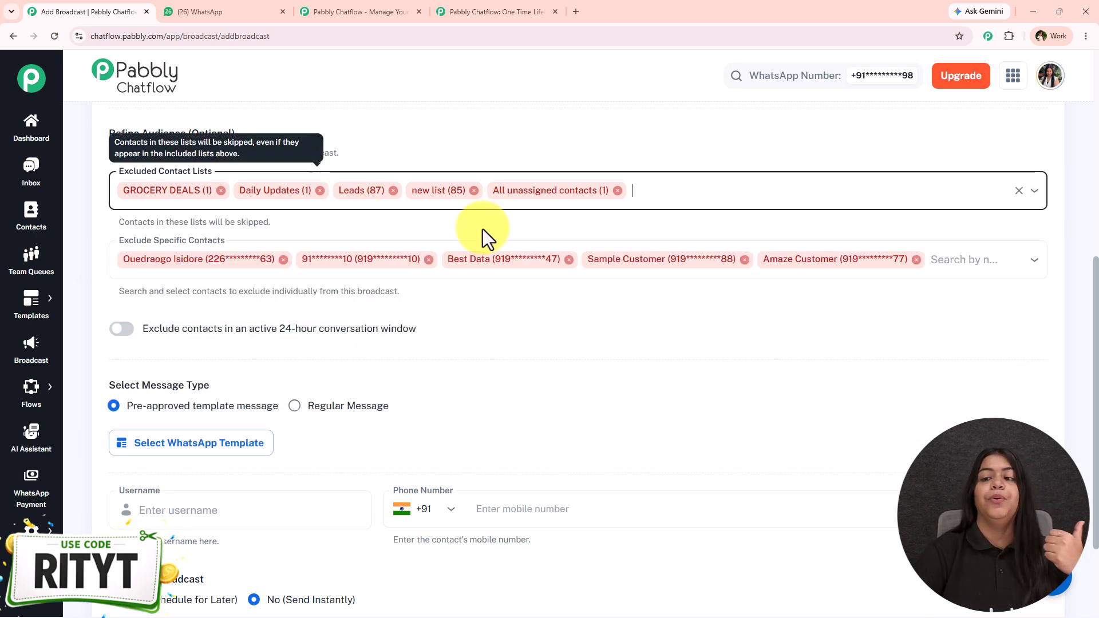
scroll(483, 229, down, 1)
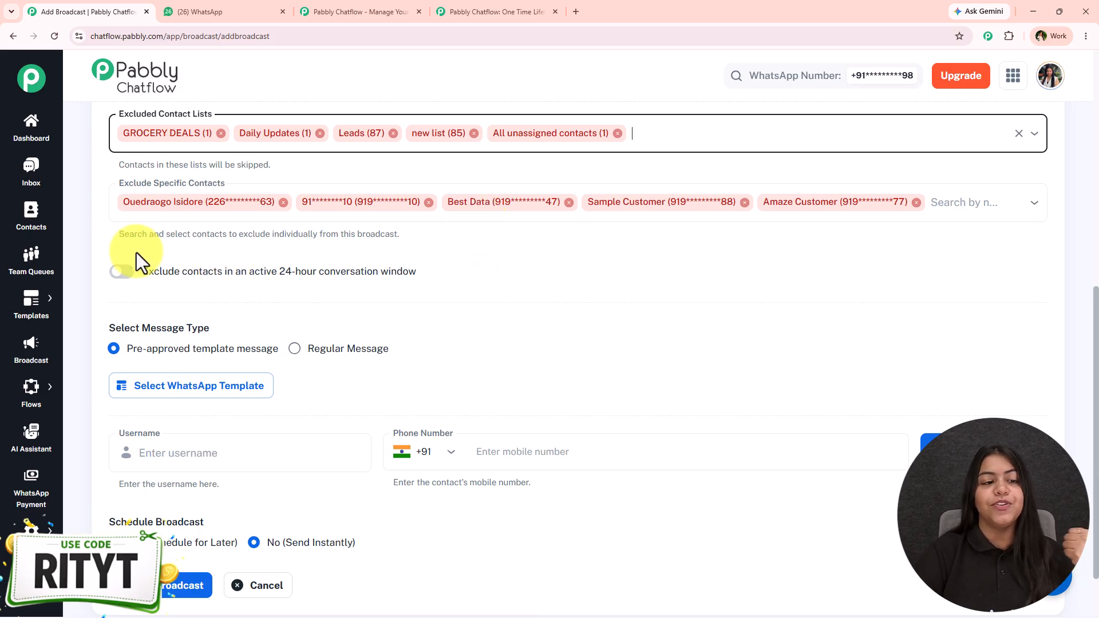
click(119, 276)
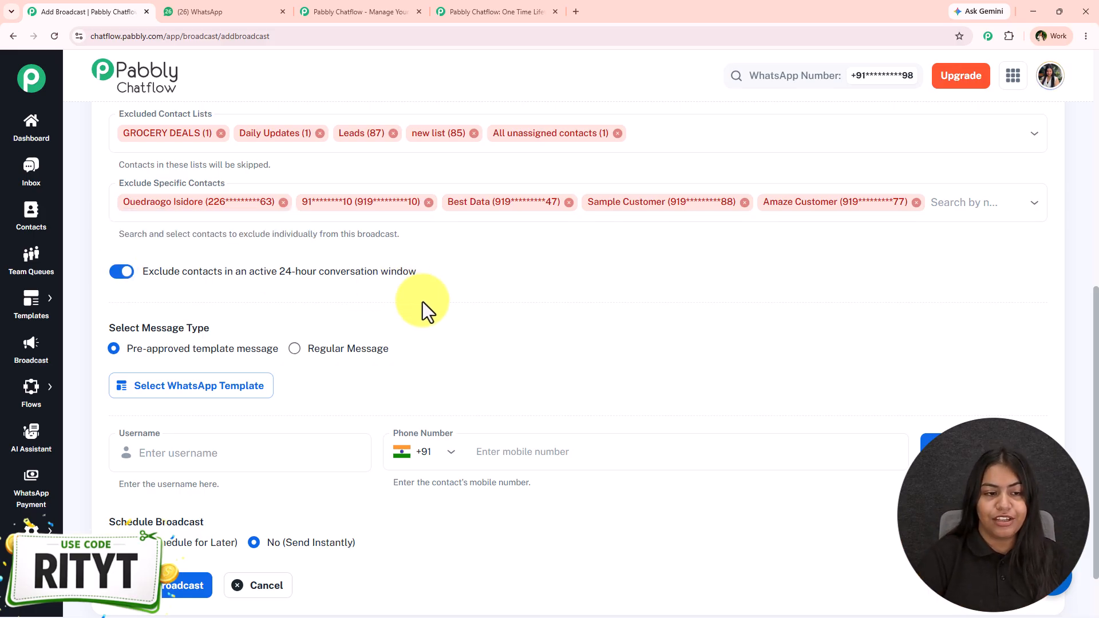
Step: Examine the approved WhatsApp templates offered for pre-approved template messages without choosing one
scroll(408, 320, down, 2)
drag(102, 252, 219, 250)
click(159, 258)
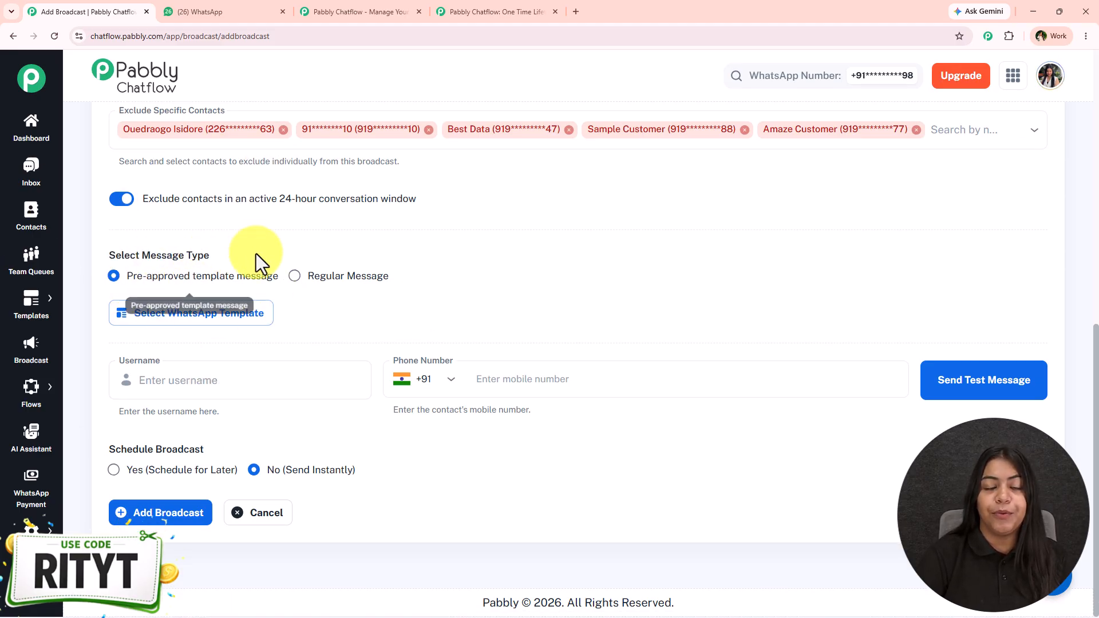
click(200, 314)
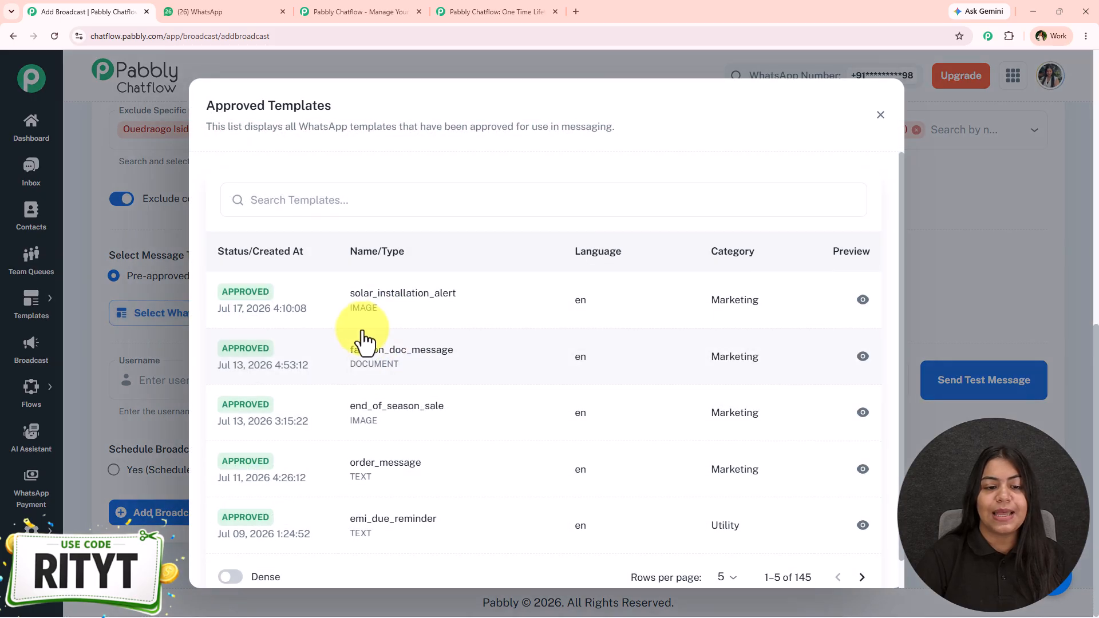
scroll(400, 389, down, 1)
scroll(469, 439, up, 1)
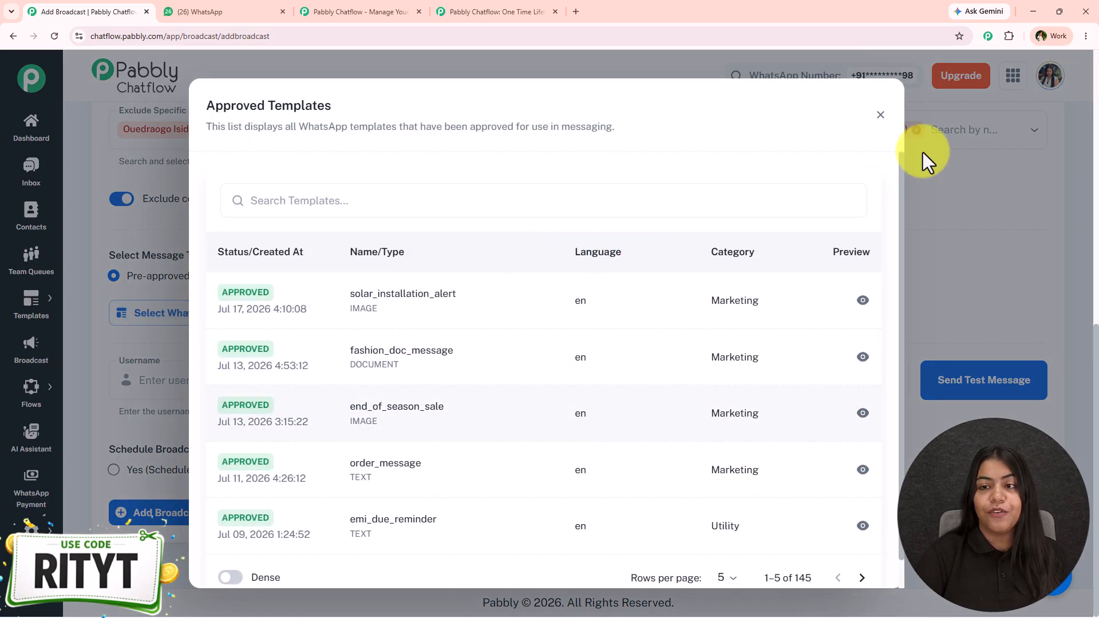
click(879, 115)
mouse_move(23, 312)
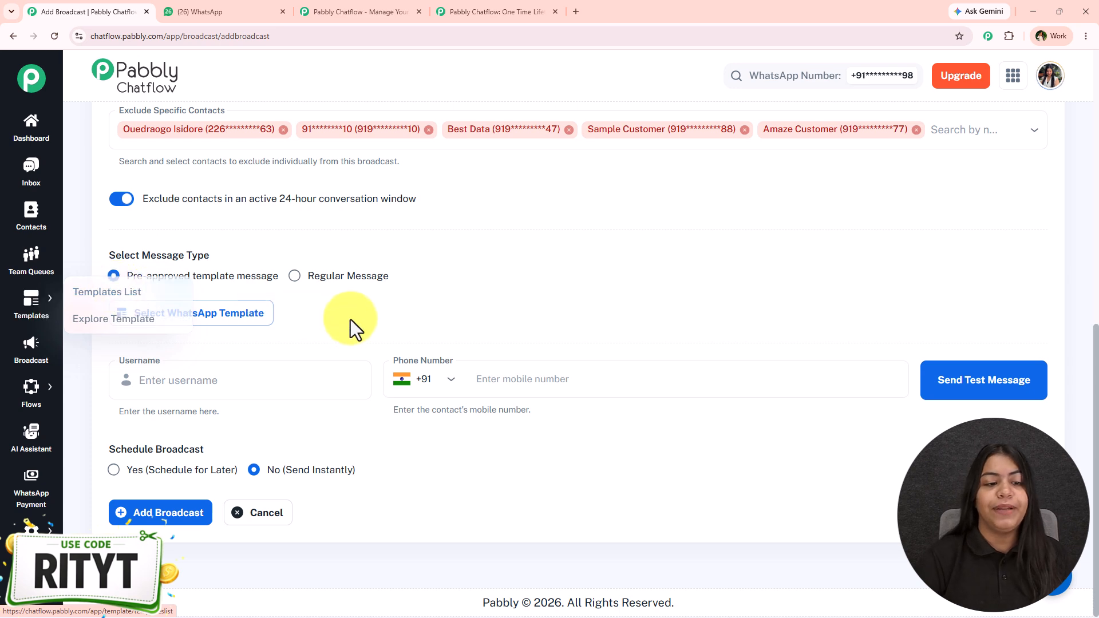
click(208, 315)
scroll(489, 466, down, 1)
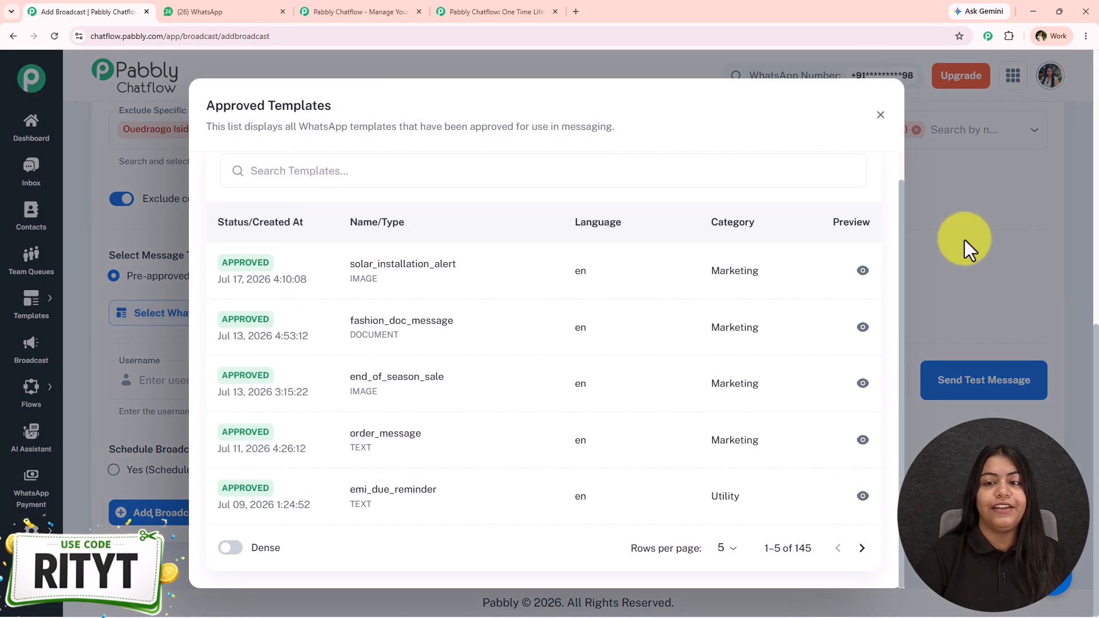
click(964, 239)
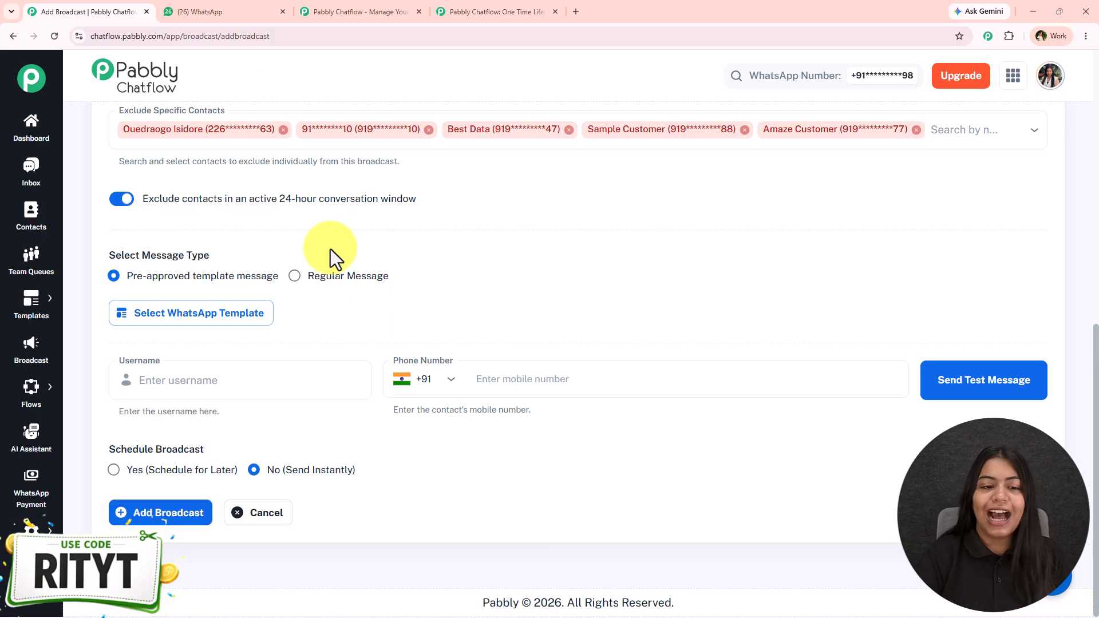
Step: Set the broadcast to a regular message of type Video
click(338, 276)
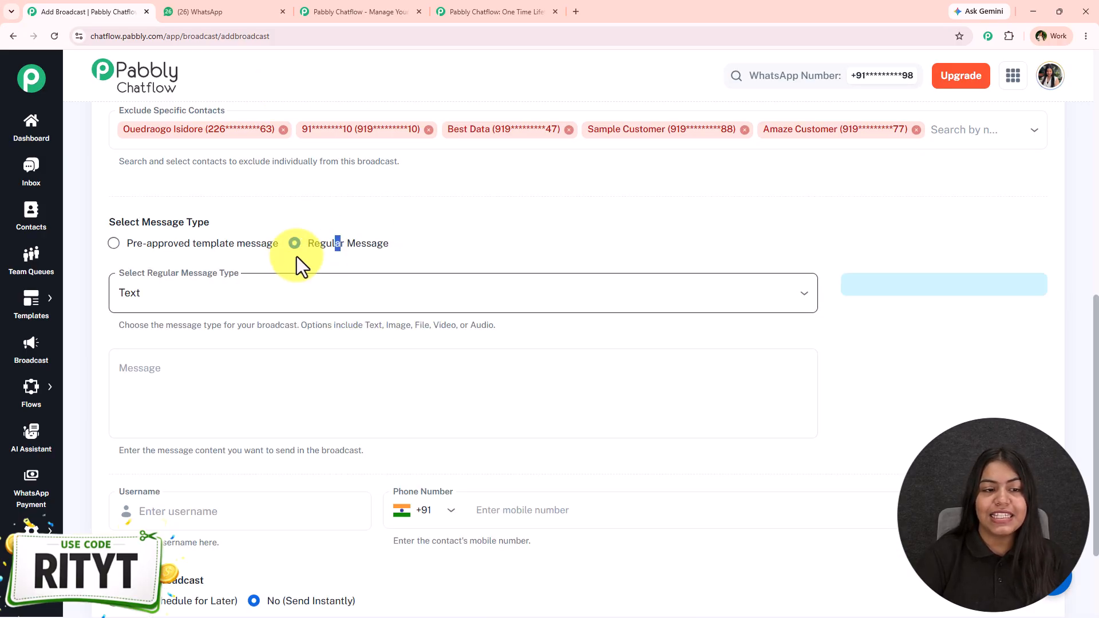
click(179, 295)
click(186, 422)
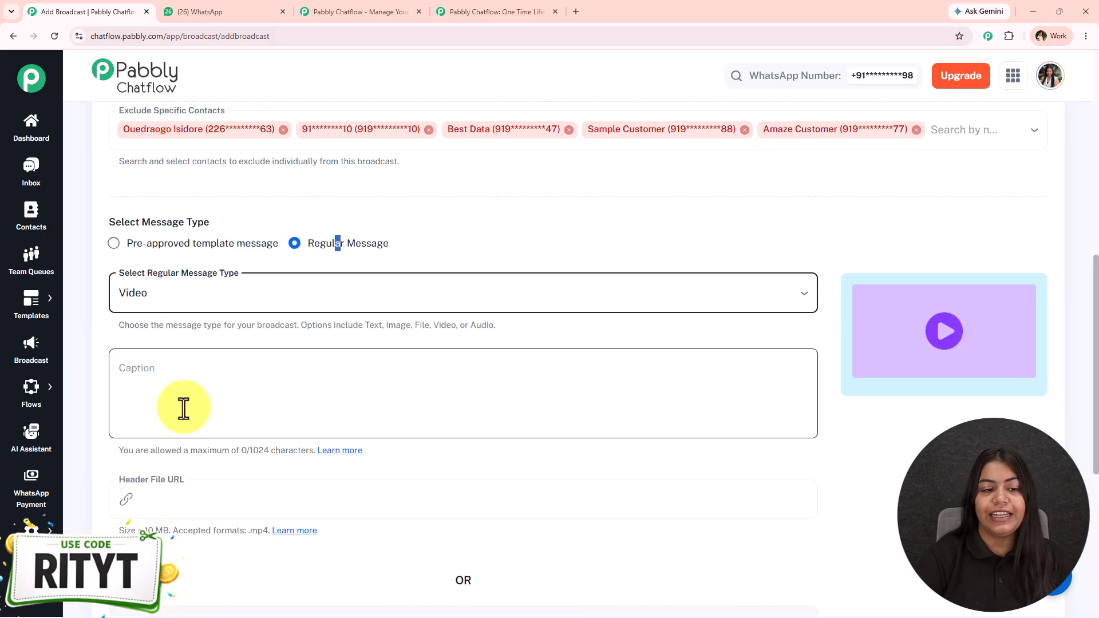
click(636, 200)
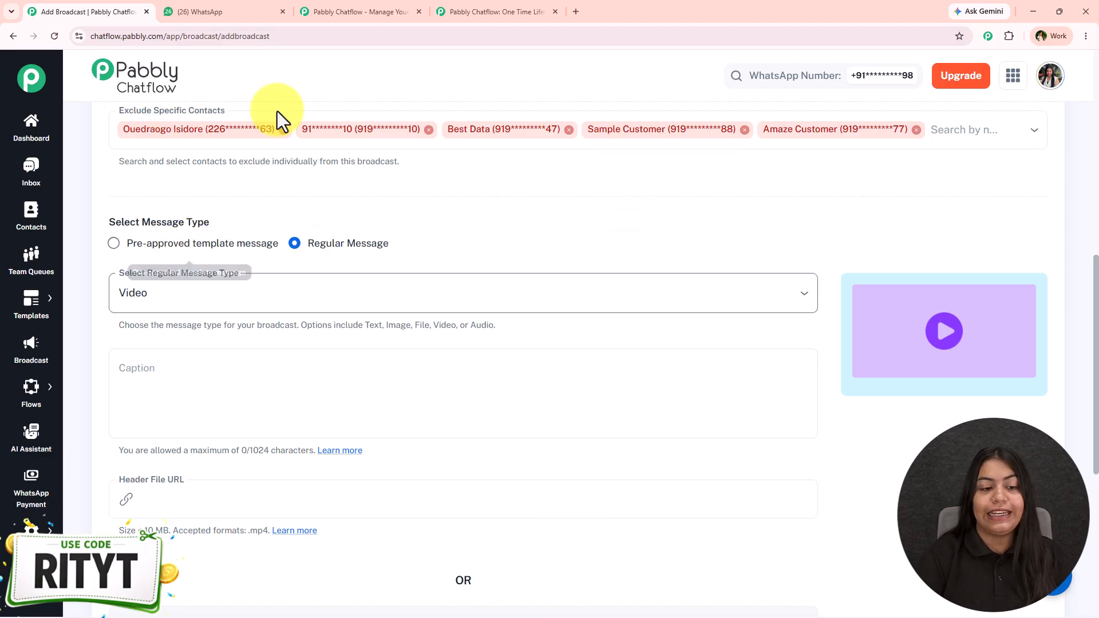
click(256, 312)
click(511, 201)
Step: Copy the skincare message text from the Pabbly Chatflow 2 chat in WhatsApp and paste it as the video caption in Pabbly Chatflow
scroll(324, 355, down, 1)
click(304, 369)
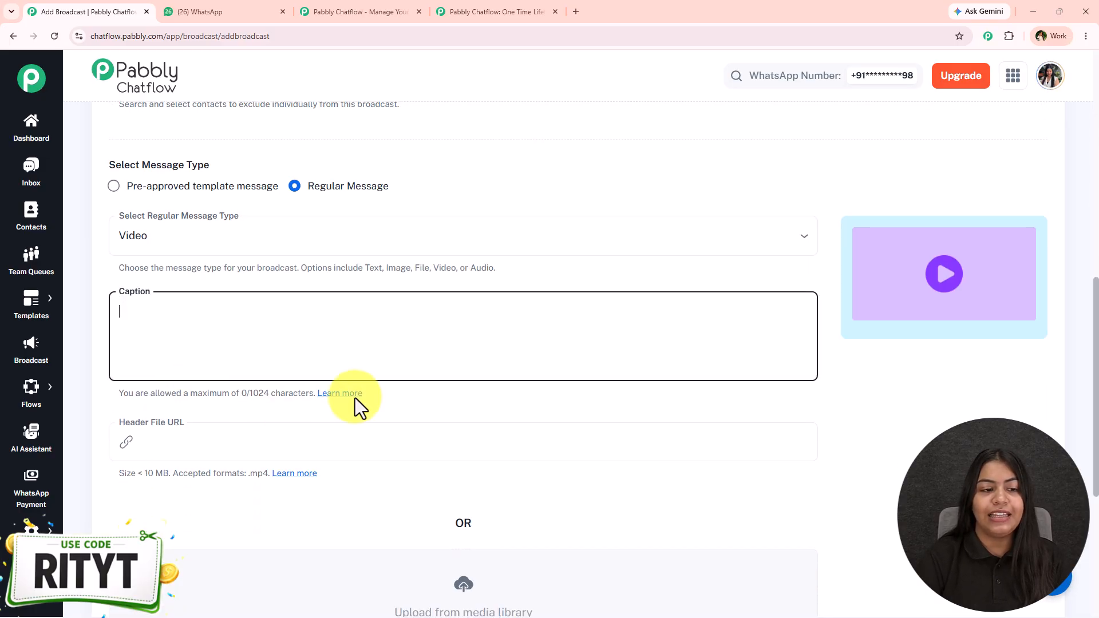
click(272, 10)
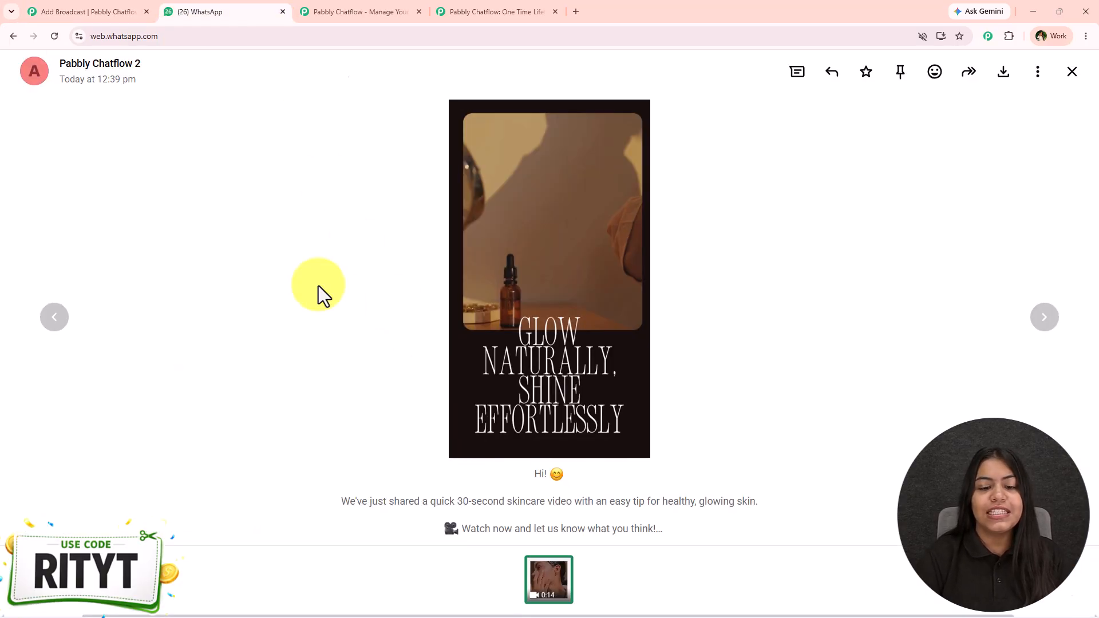
key(Escape)
drag(426, 393, 544, 554)
key(ctrl+c)
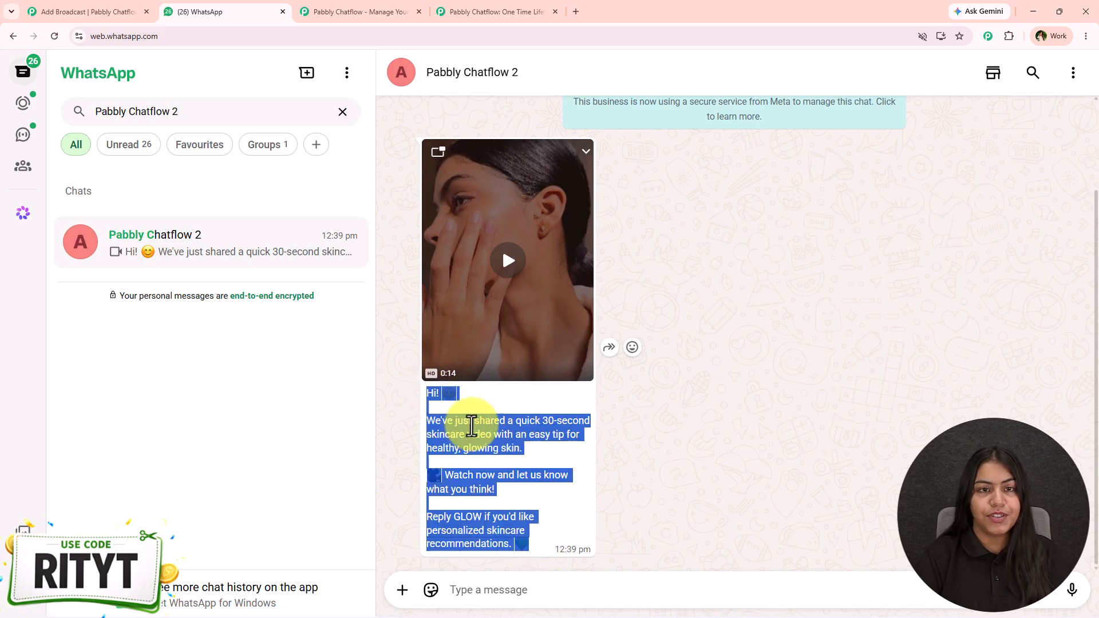
click(363, 10)
click(97, 12)
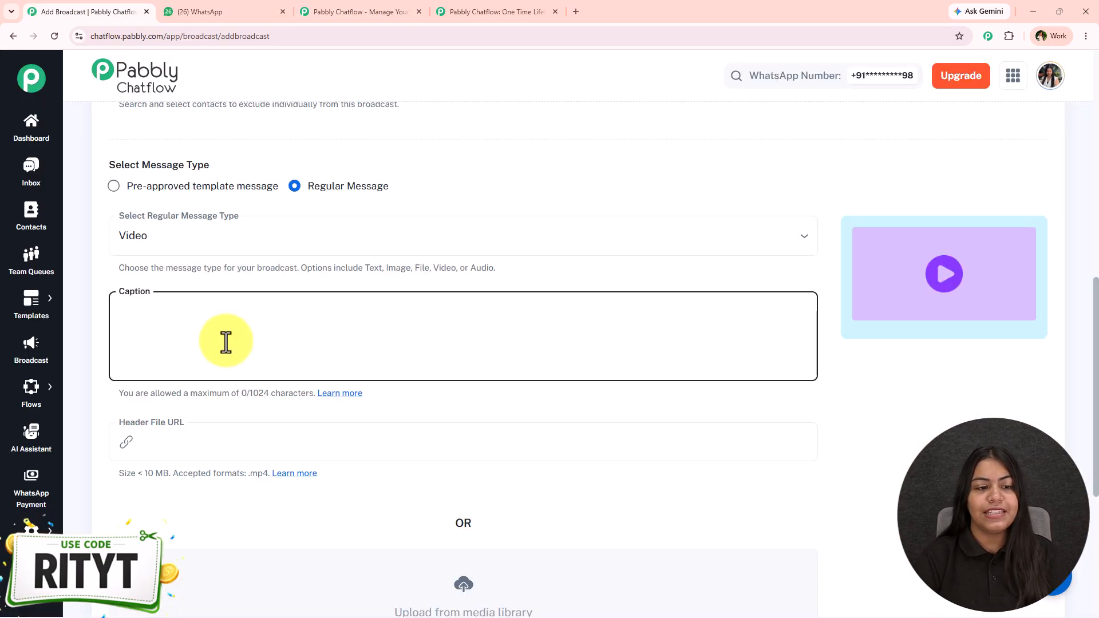
key(ctrl+v)
Step: Enclose "Watch now and let us know what you think!" and "GLOW" in asterisks in the caption for bold text
scroll(228, 355, up, 3)
scroll(232, 366, down, 1)
scroll(232, 366, down, 1)
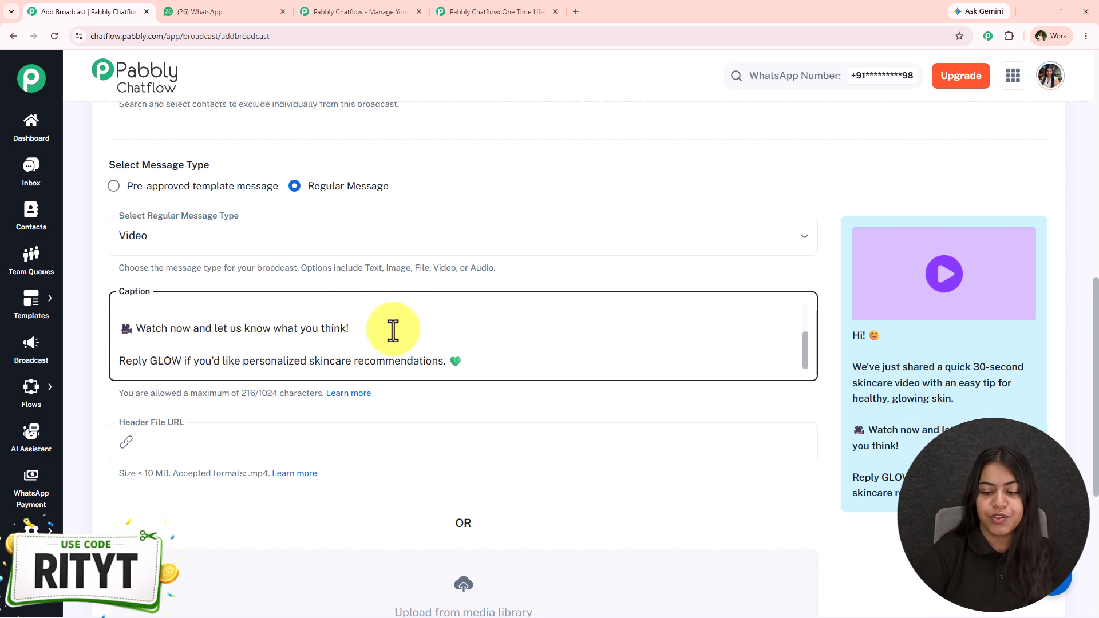
click(138, 329)
text(*)
click(151, 363)
text(*)
click(186, 361)
text(*)
Step: Enclose "30-second skincare video" in asterisks in the caption for bold text
scroll(253, 380, up, 4)
scroll(380, 355, down, 3)
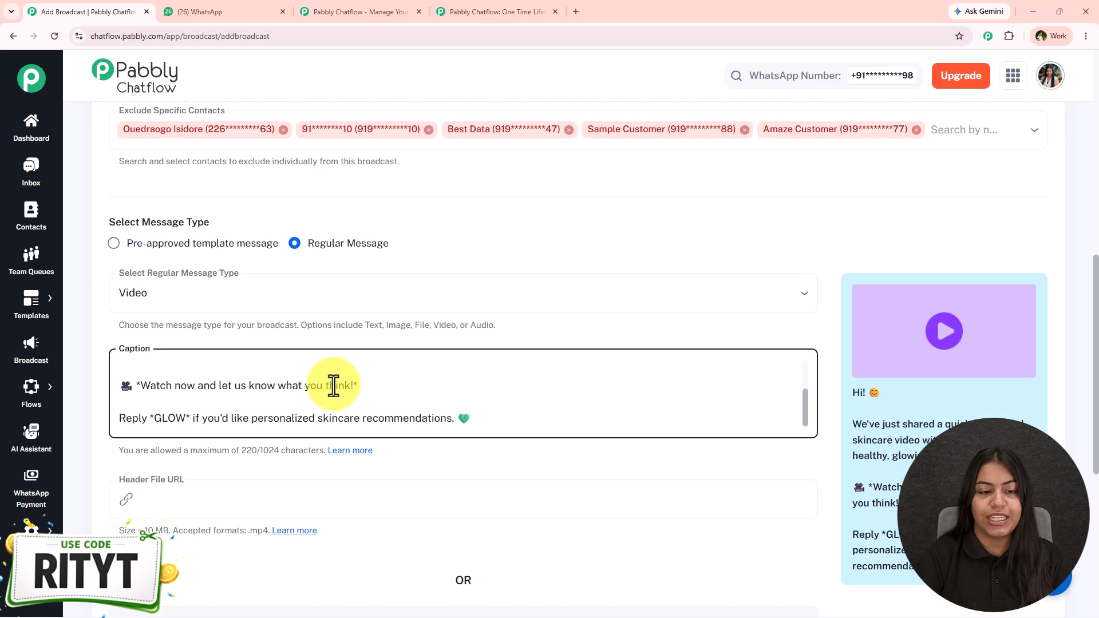
scroll(332, 386, up, 3)
click(249, 399)
text(*)
click(376, 403)
text(*)
click(450, 462)
Step: Upload Skincare video from the Downloads folder to the media library's videos
scroll(456, 529, down, 1)
scroll(455, 529, down, 5)
click(496, 407)
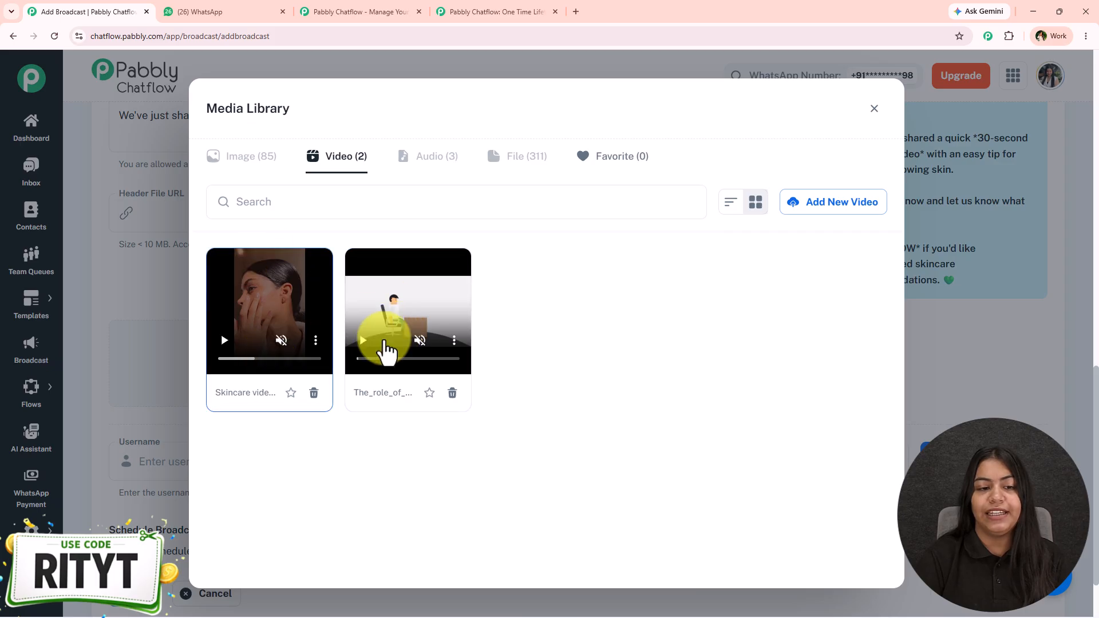
click(853, 212)
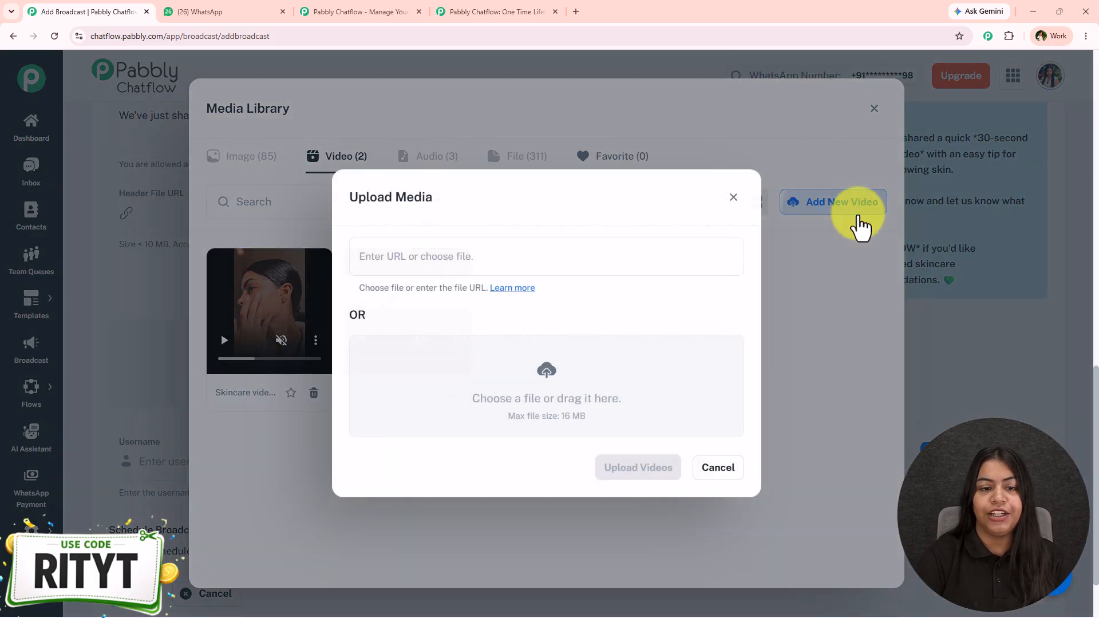
click(494, 384)
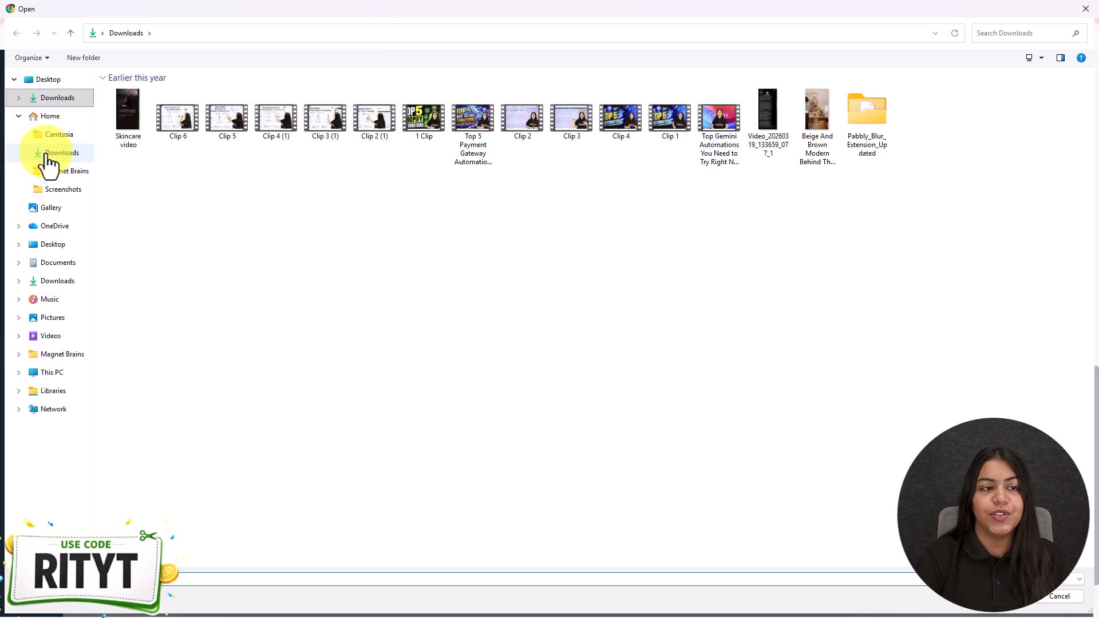
double_click(133, 106)
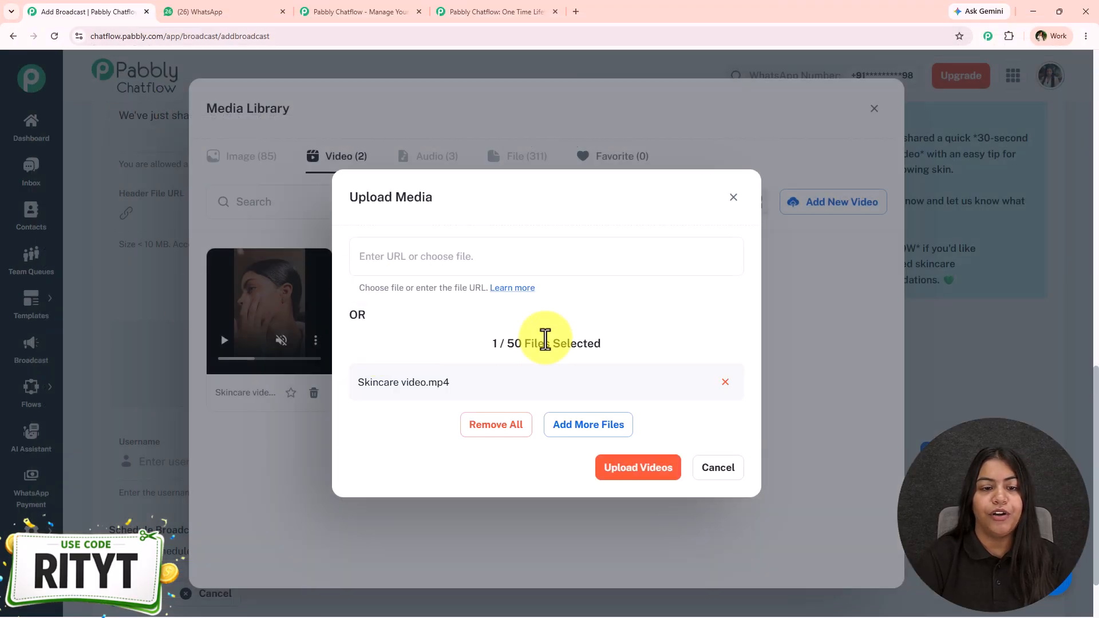
click(640, 464)
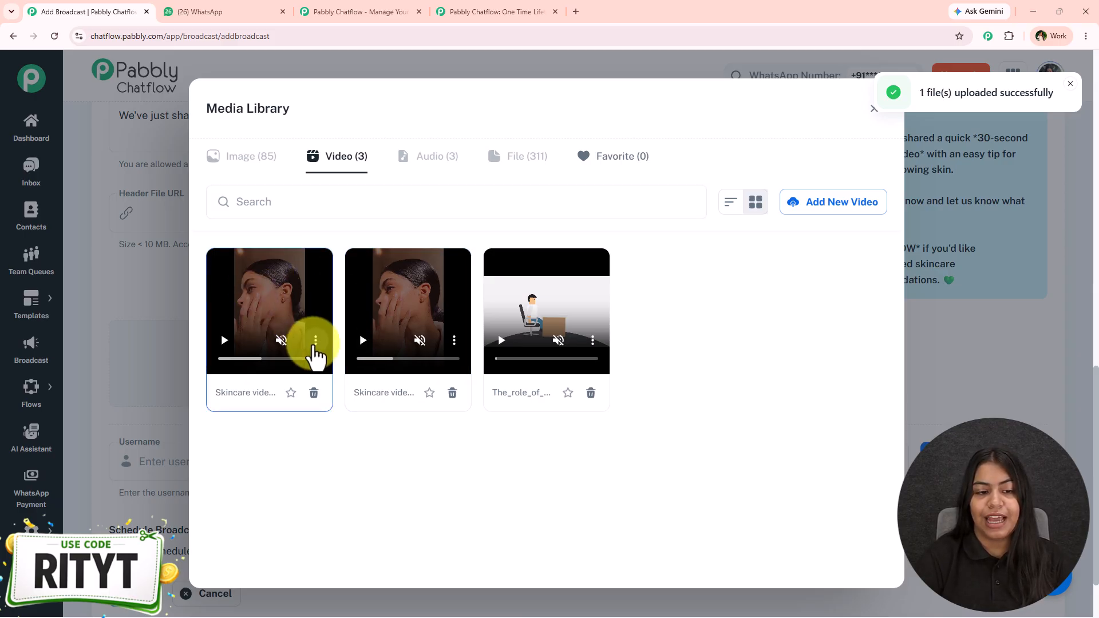
Step: Attach the newly uploaded Skincare video.mp4 to the broadcast message and check the message preview
click(297, 327)
click(881, 202)
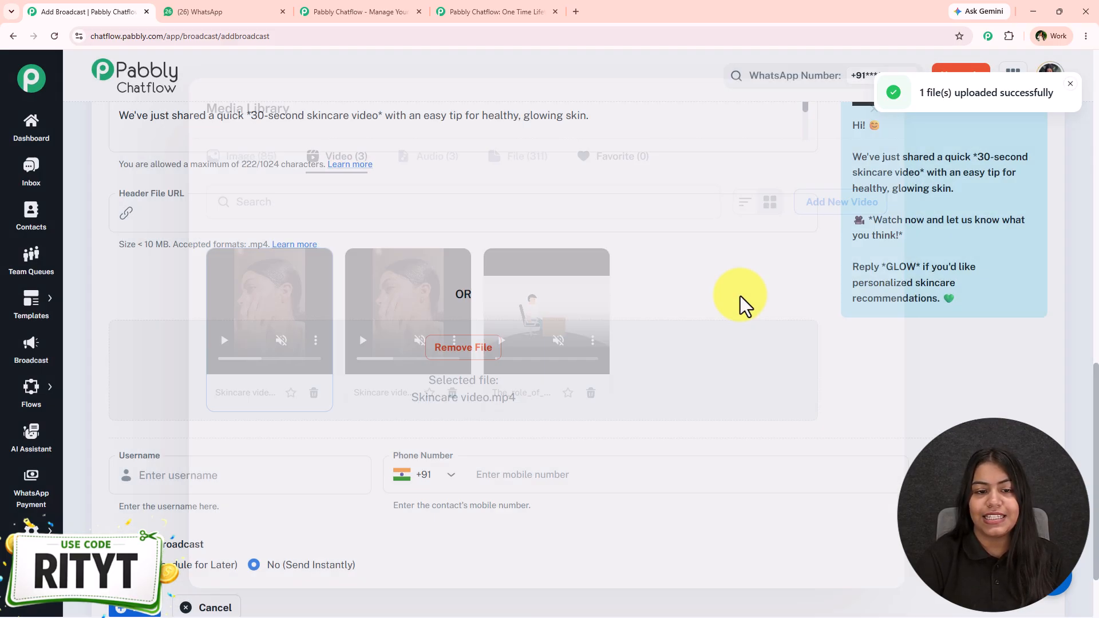
scroll(736, 412, up, 5)
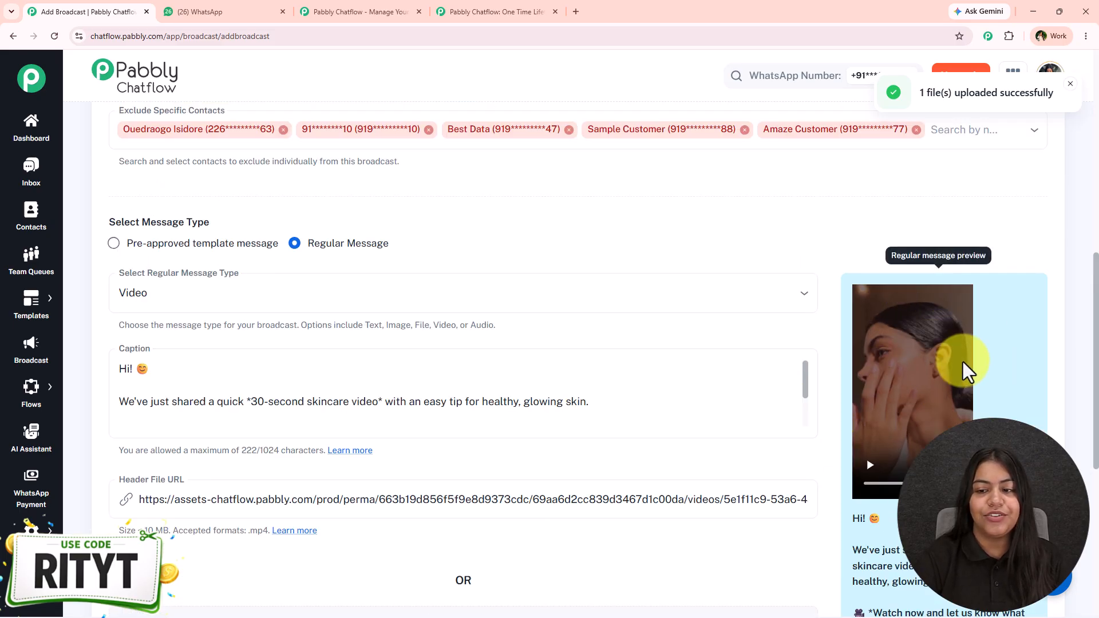
Step: Send a test message with the username Test to the recipient's mobile number and switch to WhatsApp to check it
scroll(744, 390, down, 4)
scroll(744, 389, down, 2)
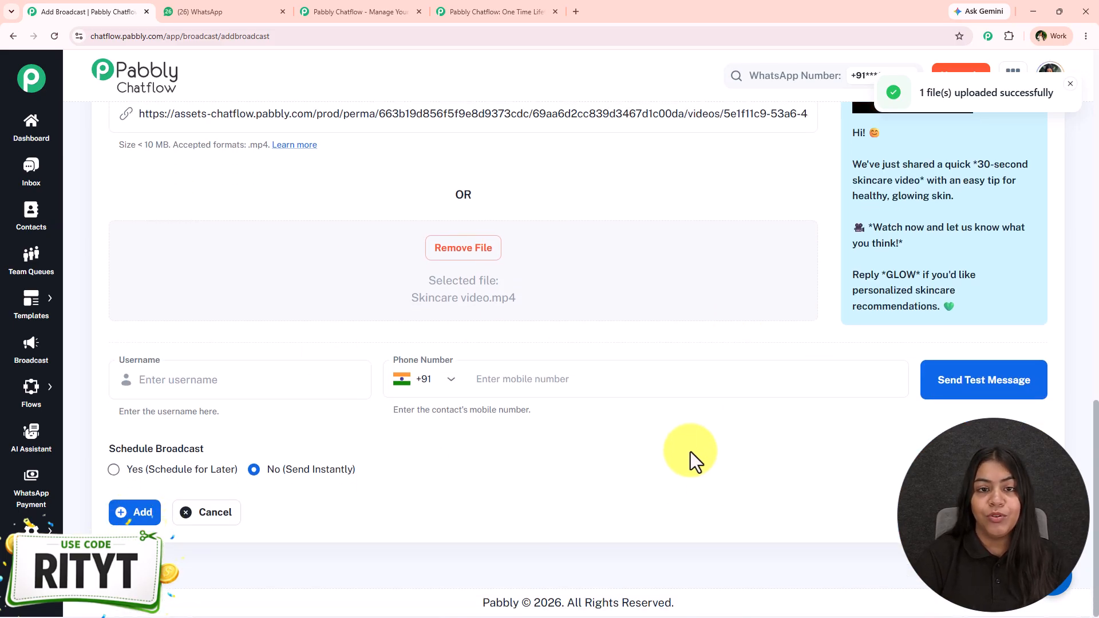
click(309, 380)
click(599, 386)
click(347, 375)
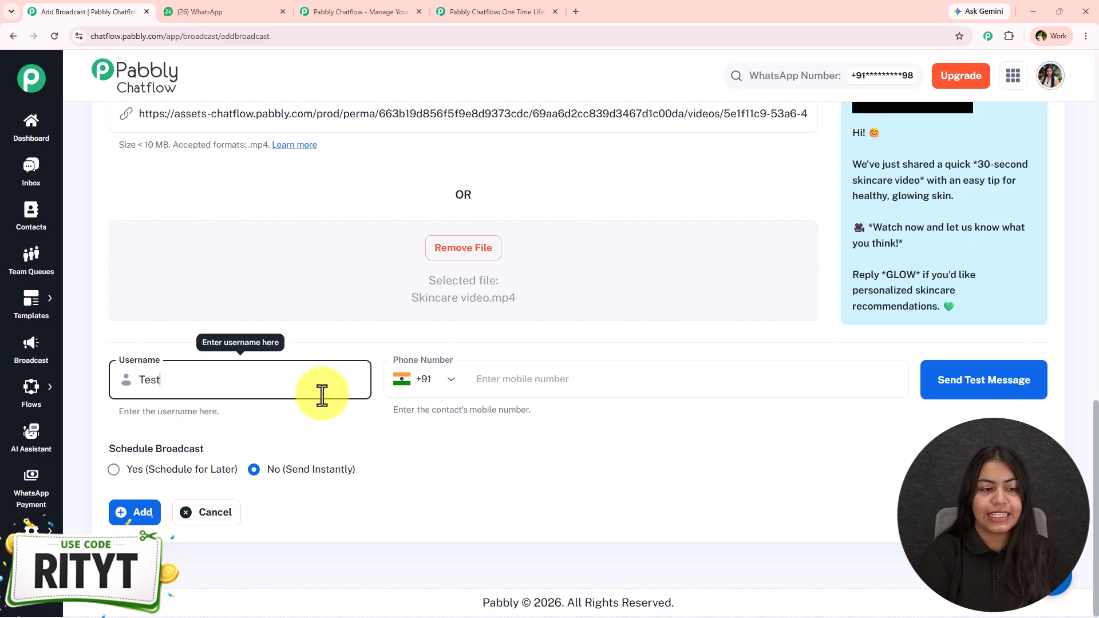
click(556, 382)
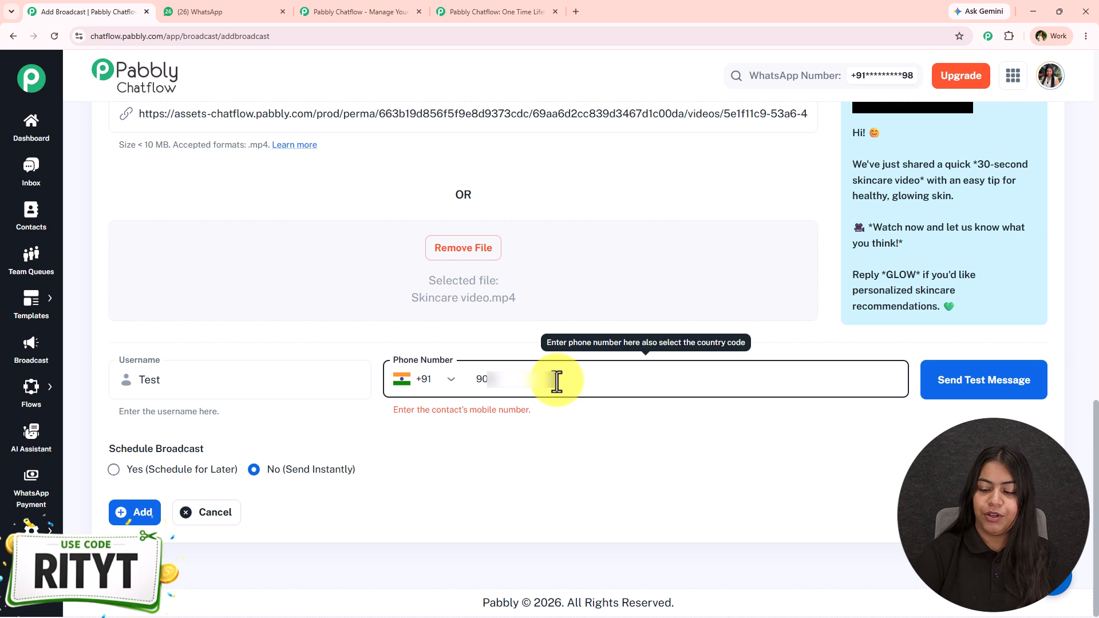
click(1001, 390)
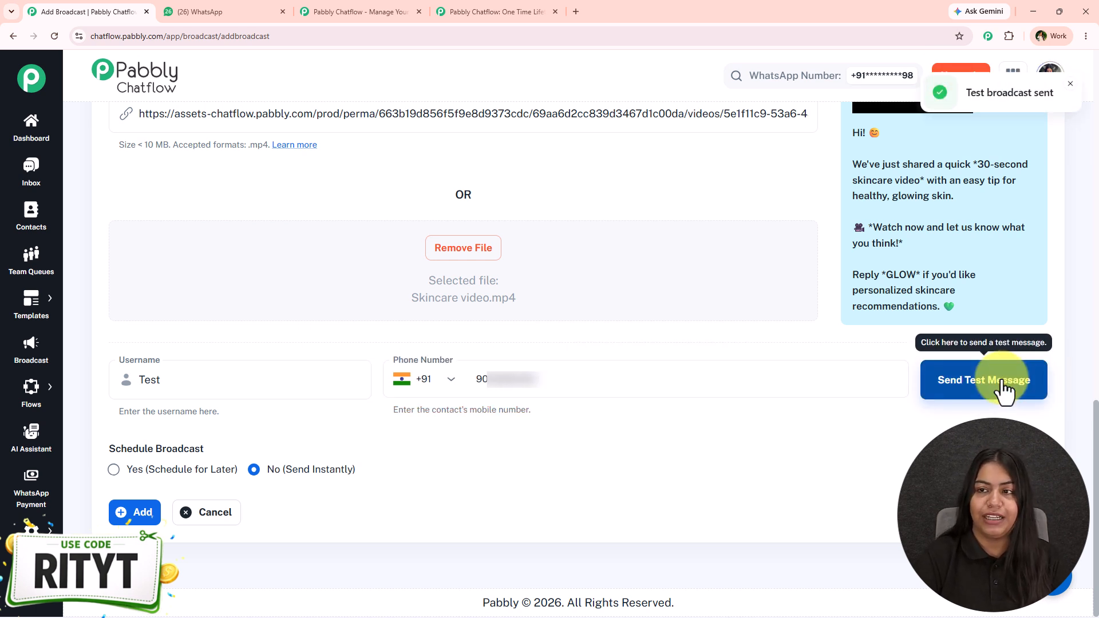
click(220, 8)
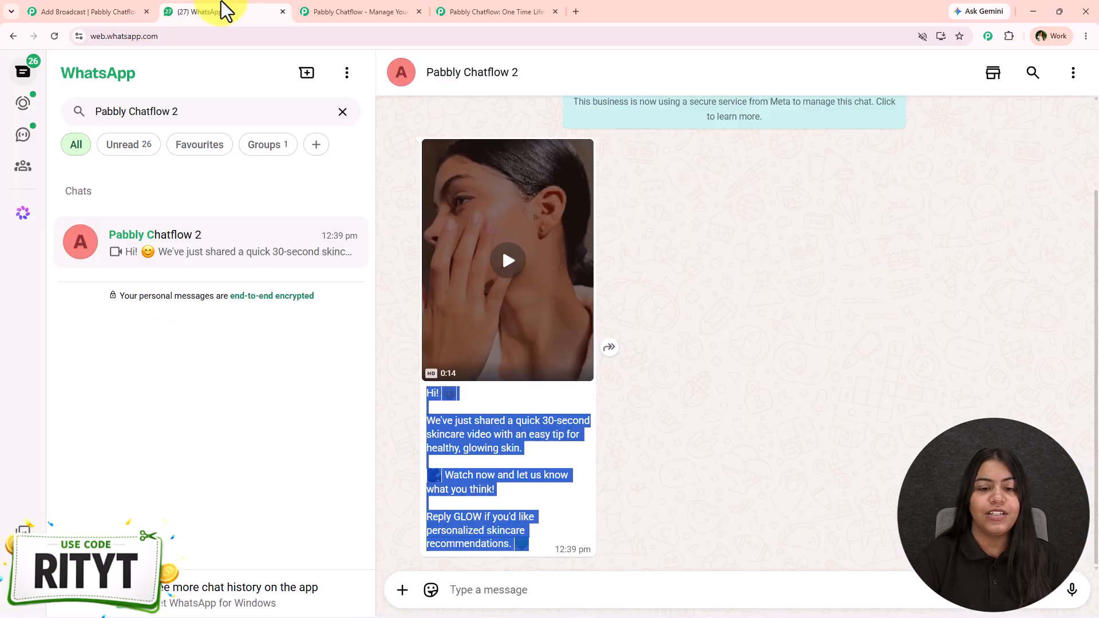
Step: Check the bold formatting of the caption in the newly received test message, including the word GLOW
scroll(746, 396, up, 1)
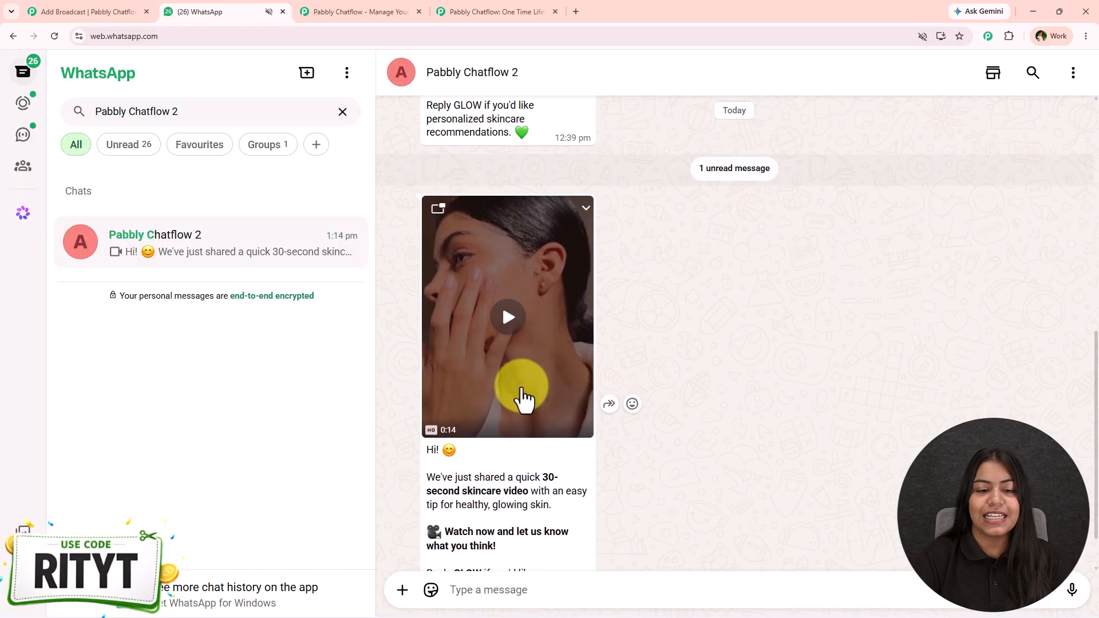
scroll(522, 395, down, 1)
scroll(458, 462, up, 2)
scroll(459, 458, down, 2)
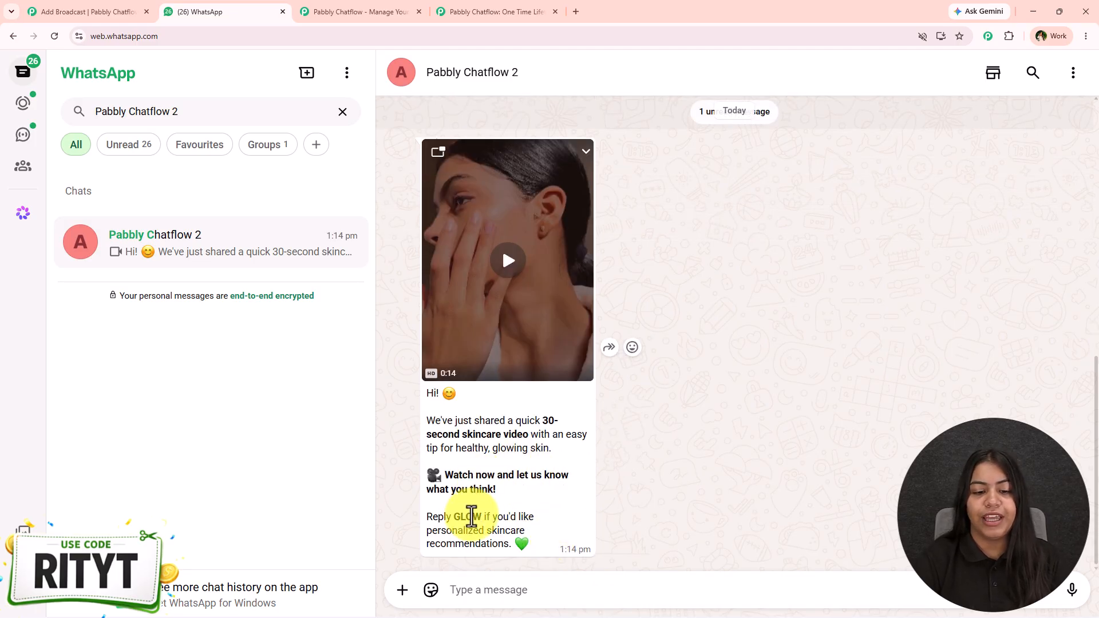
double_click(467, 517)
click(500, 515)
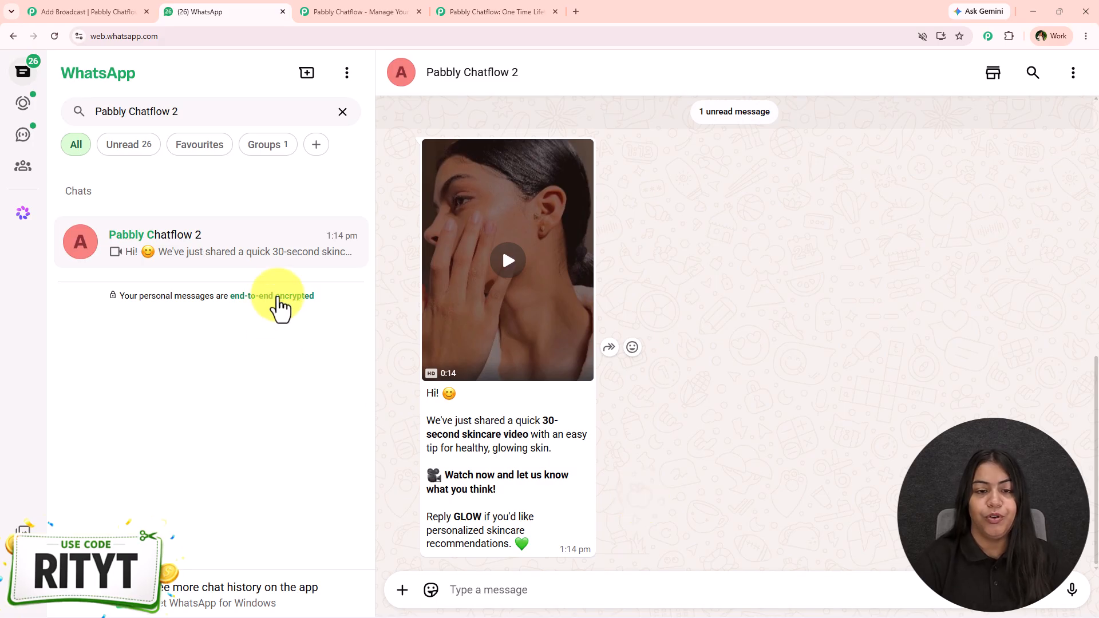
Step: Play the video in the received test message full screen and return to the chat
click(430, 296)
click(521, 441)
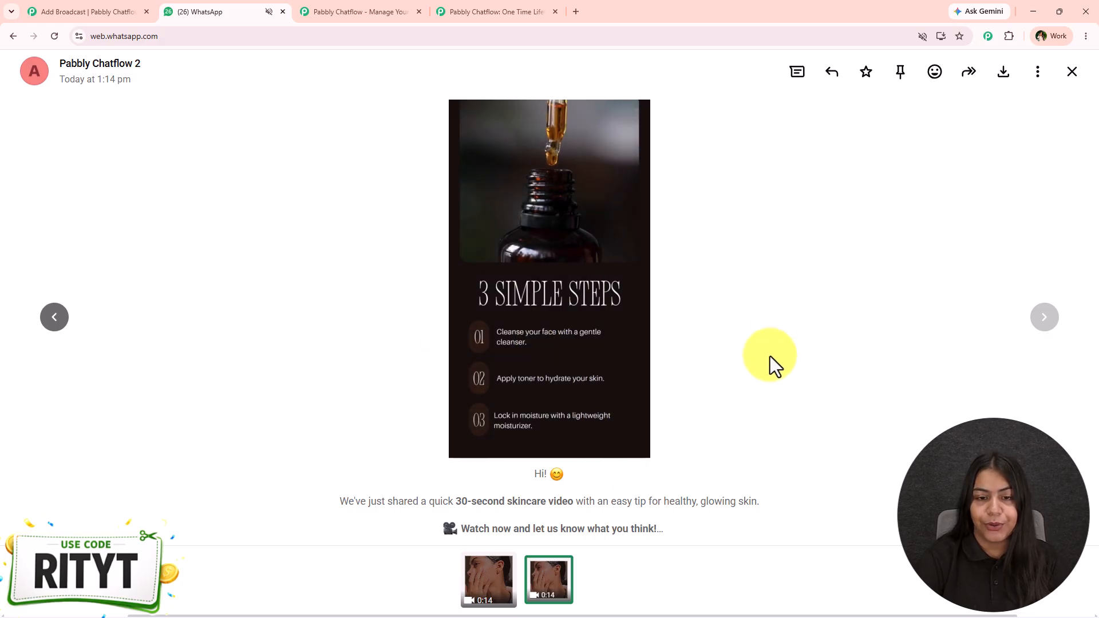
click(287, 236)
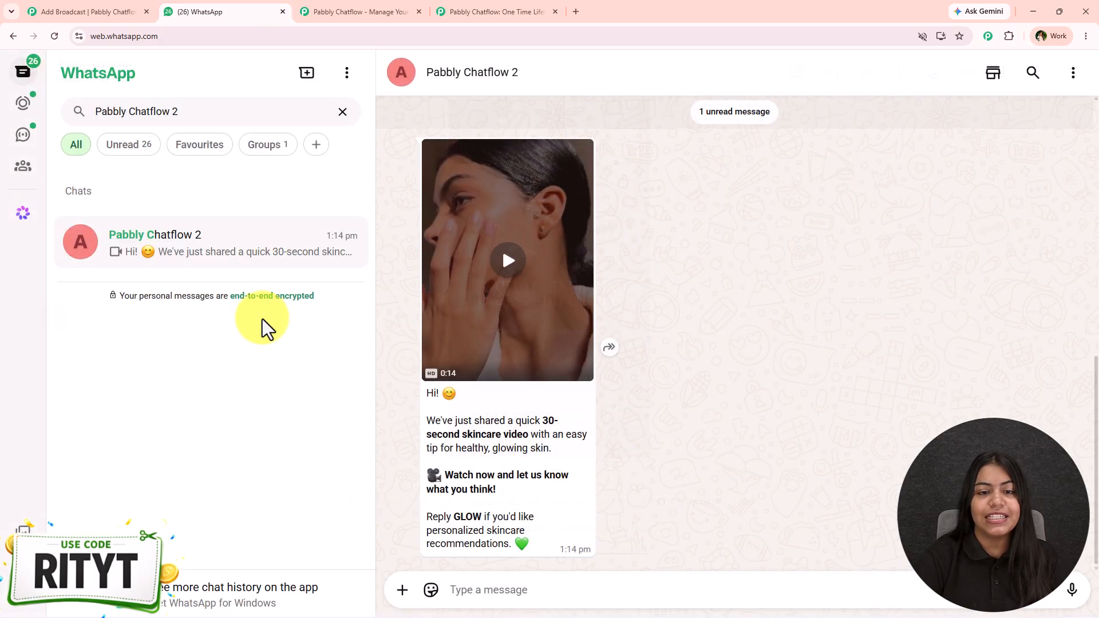
scroll(639, 389, up, 2)
scroll(624, 343, down, 3)
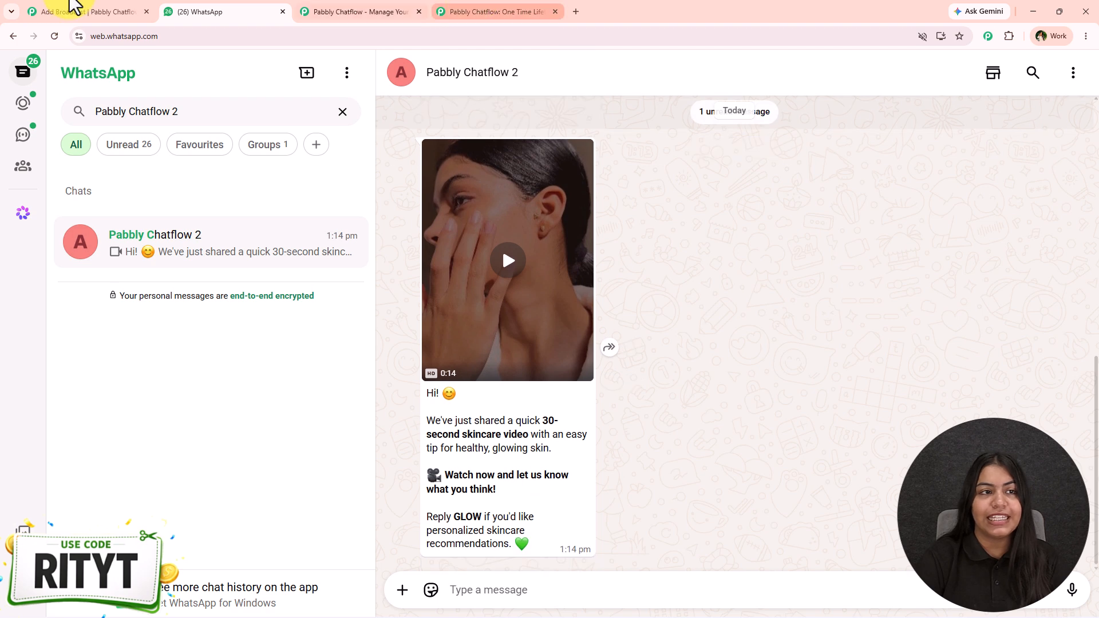
Step: Return to Pabbly Chatflow and schedule the broadcast for 07/31/2026 at 01:00 PM
click(25, 11)
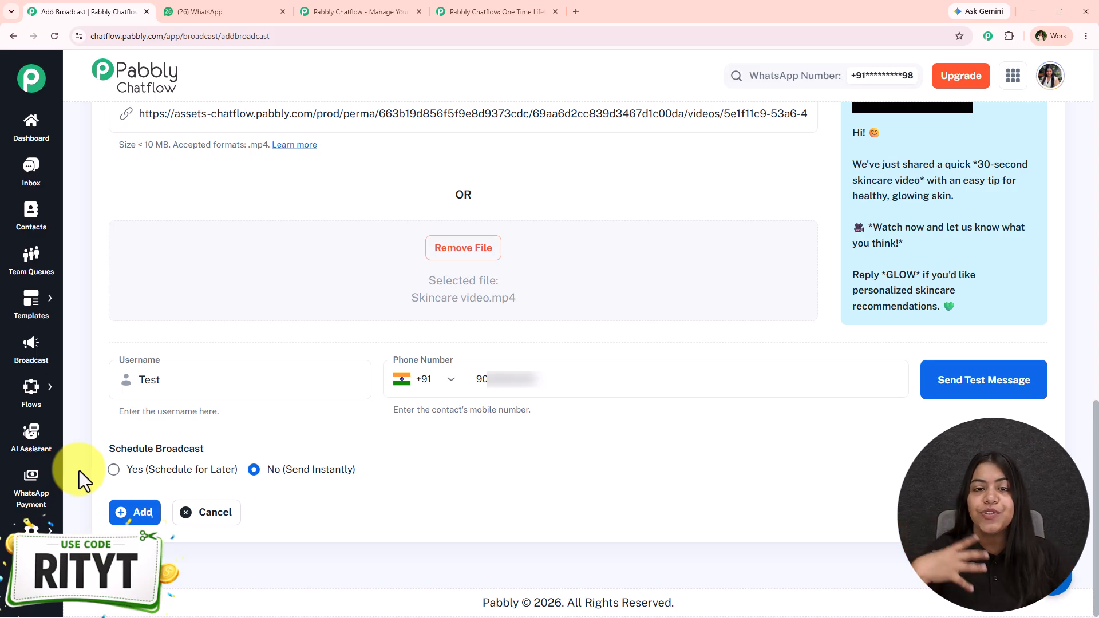
click(113, 469)
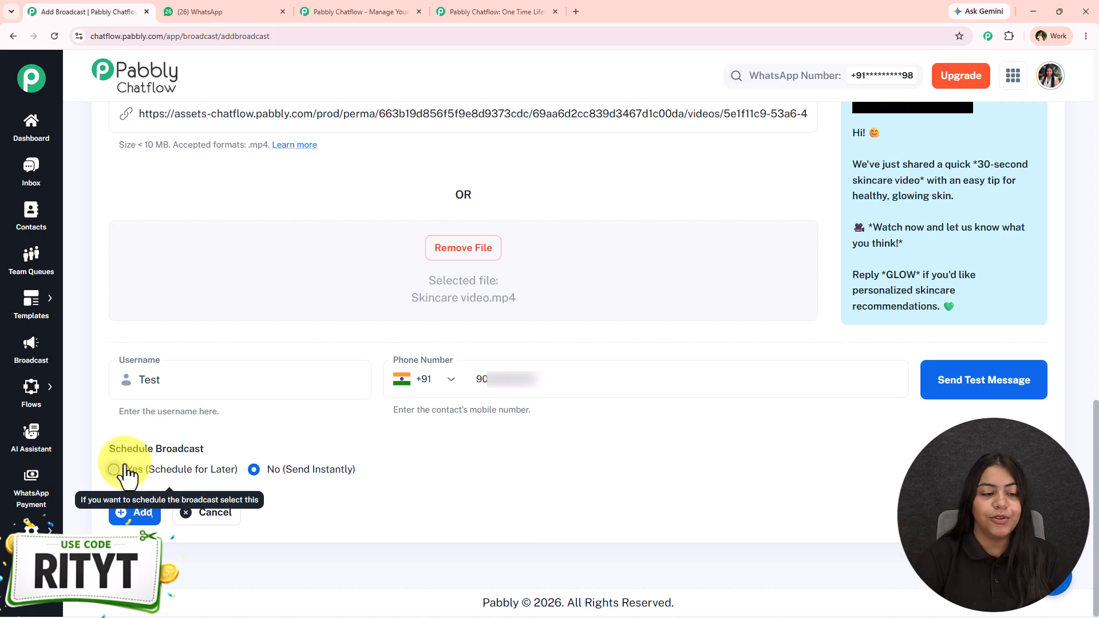
click(1028, 519)
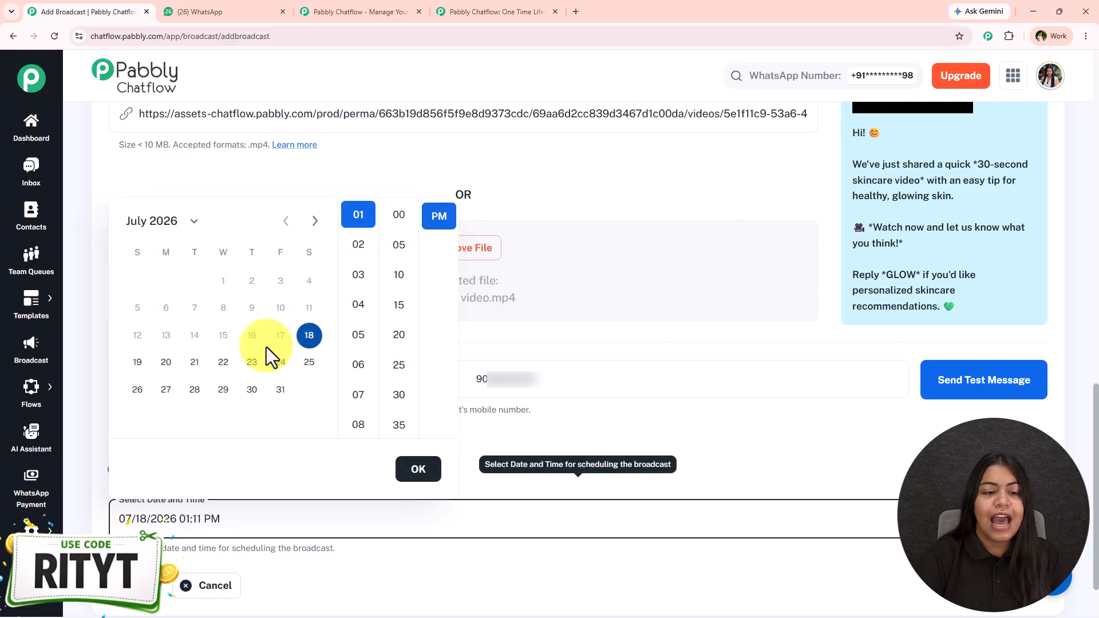
click(280, 389)
click(399, 215)
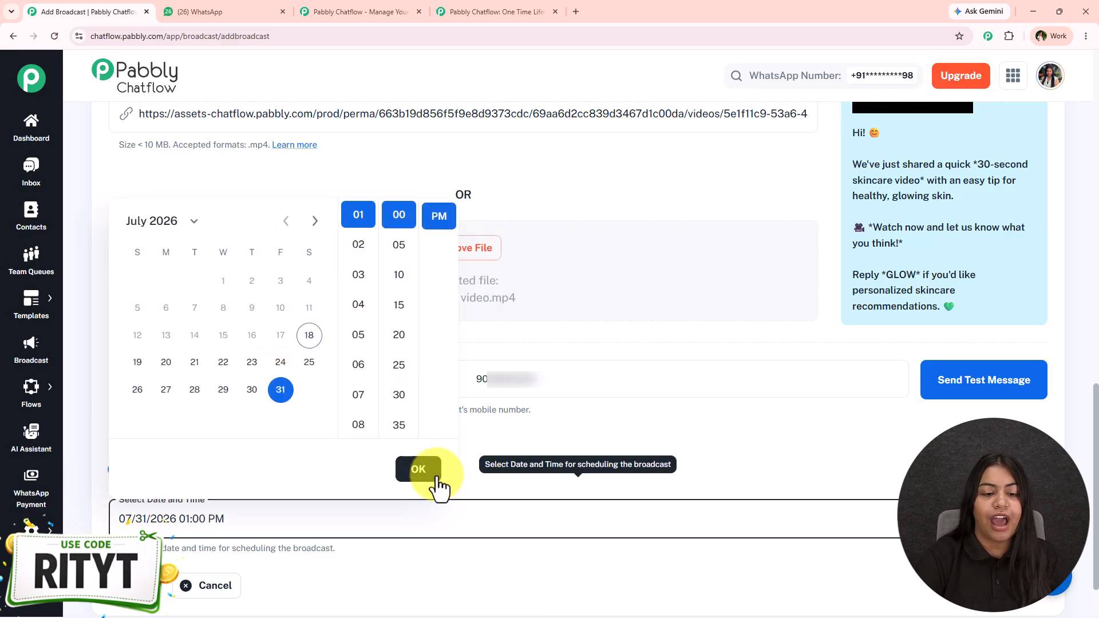
click(418, 469)
scroll(376, 433, down, 1)
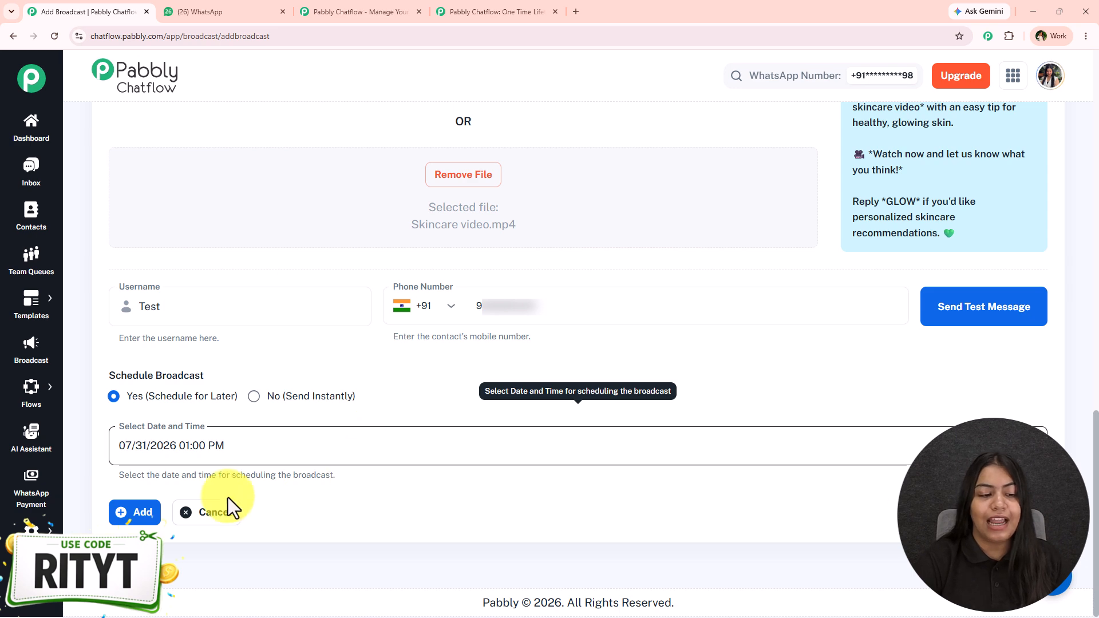
Step: Add the scheduled broadcast, confirm the 24-hour window notice, and check the Video Message entry in the campaigns list
click(137, 513)
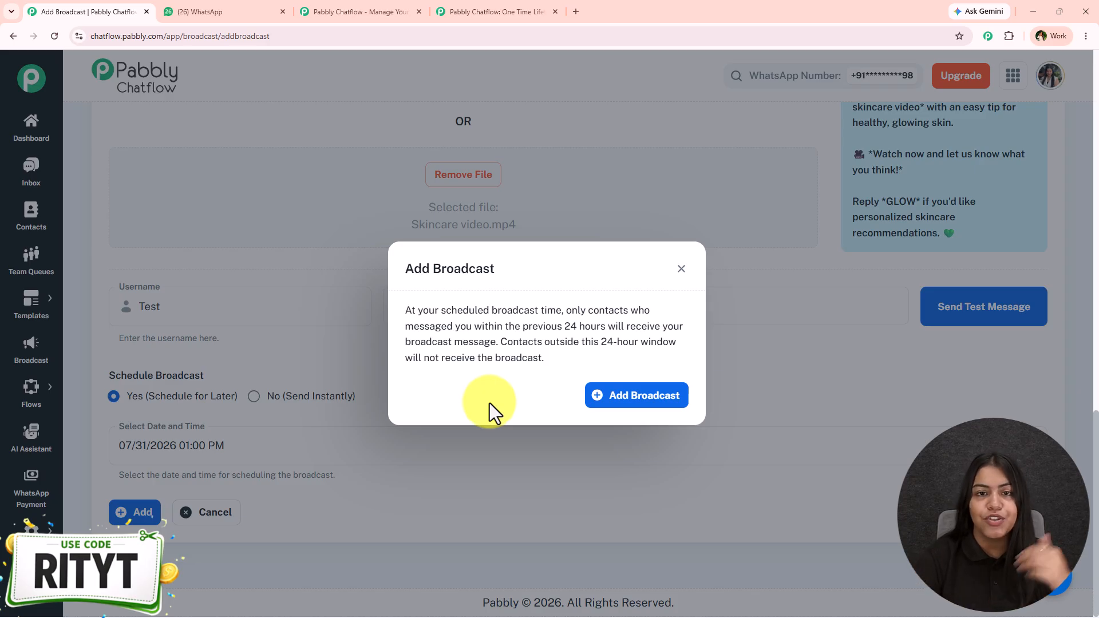
click(623, 401)
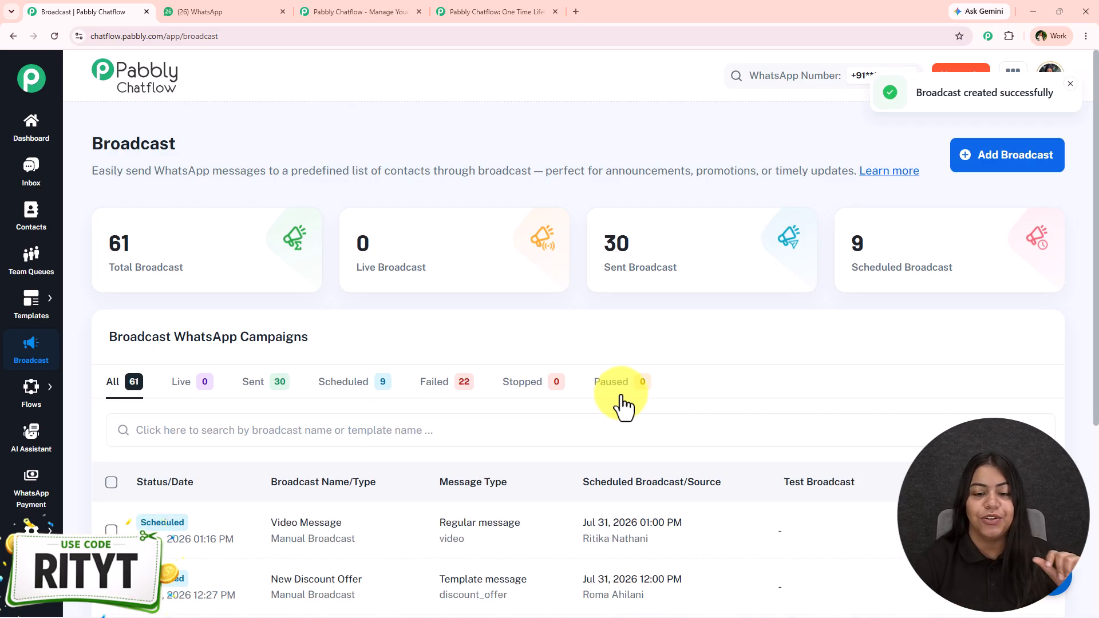
scroll(621, 396, down, 3)
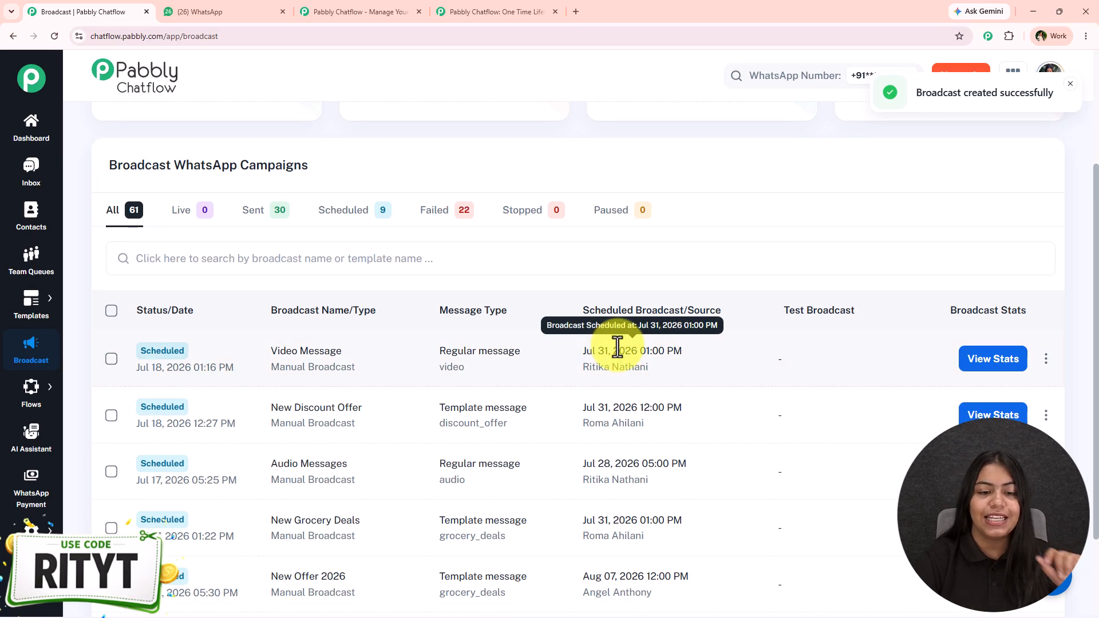
drag(461, 369, 472, 372)
click(404, 365)
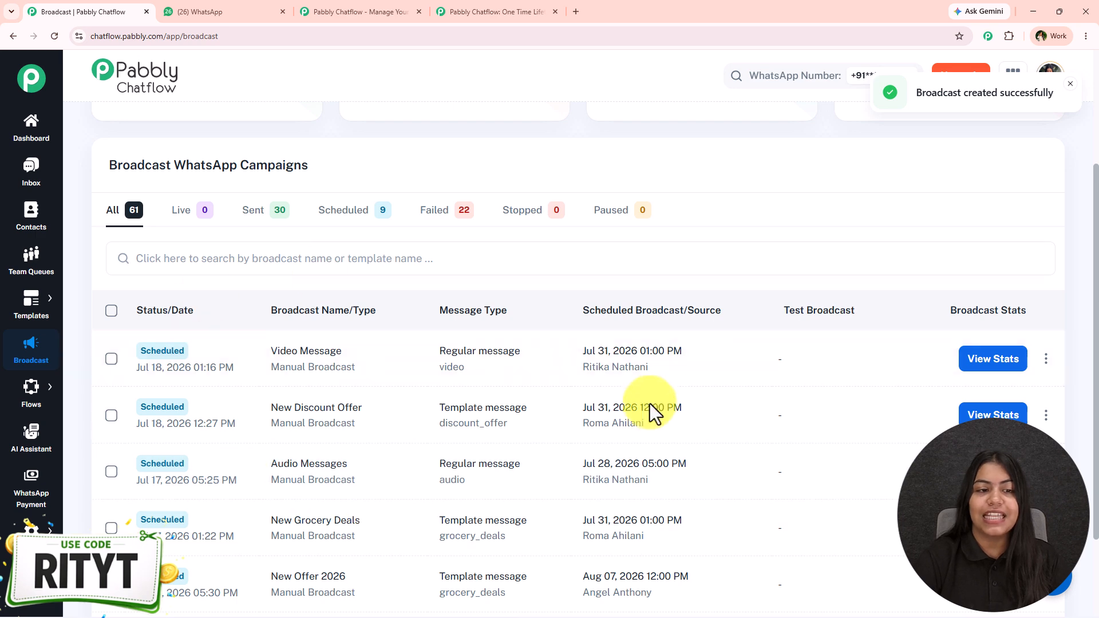
Step: Filter the campaigns to sent broadcasts and review the delivery statistics of the 70% Off broadcast
click(246, 219)
scroll(449, 386, down, 2)
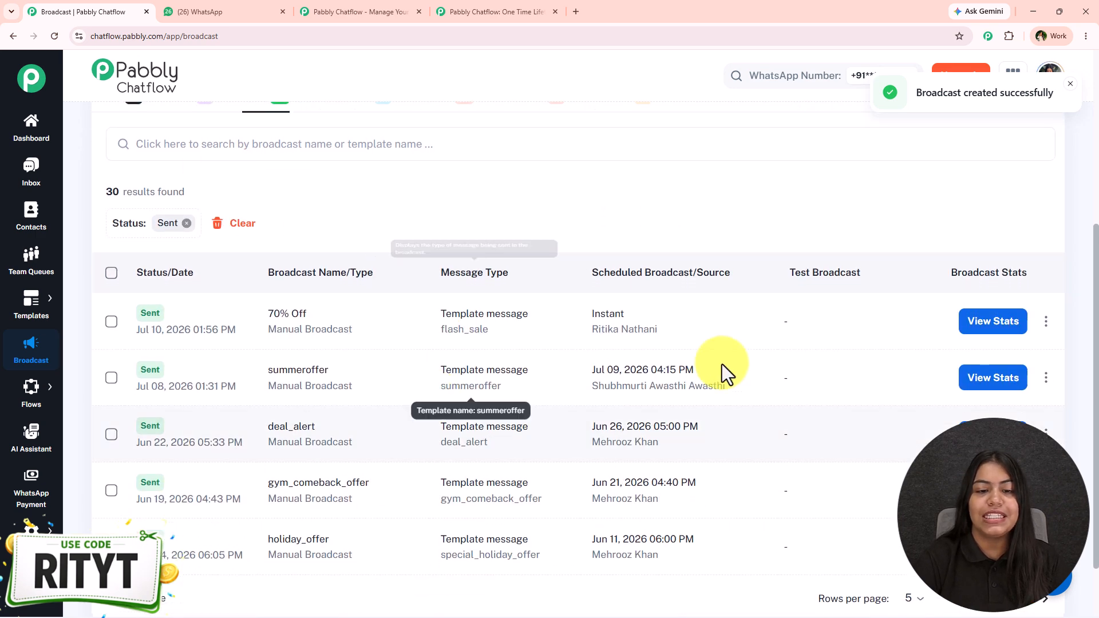
click(934, 320)
scroll(760, 419, down, 1)
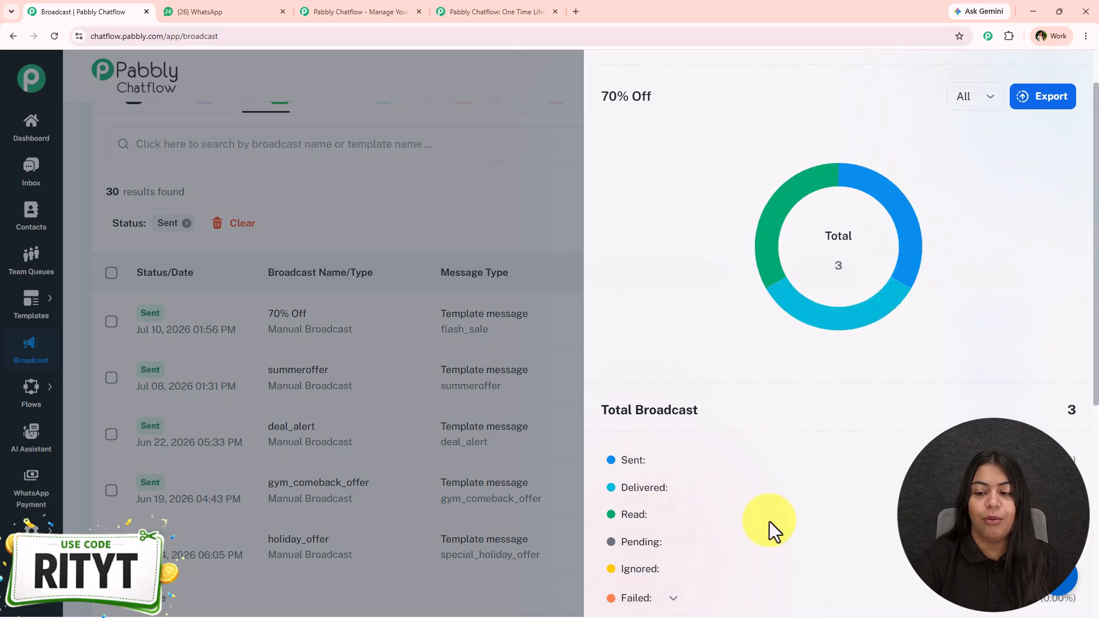
scroll(613, 410, down, 2)
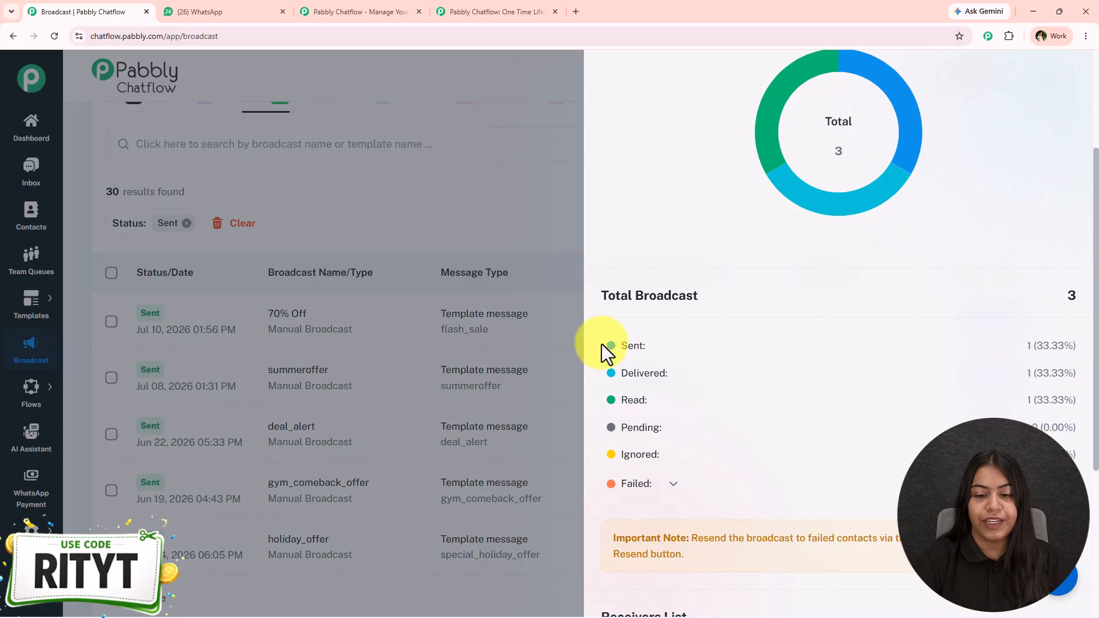
scroll(744, 372, down, 3)
Step: Review the failed-delivery report and resend option of the 70% Off broadcast and close its statistics
click(673, 313)
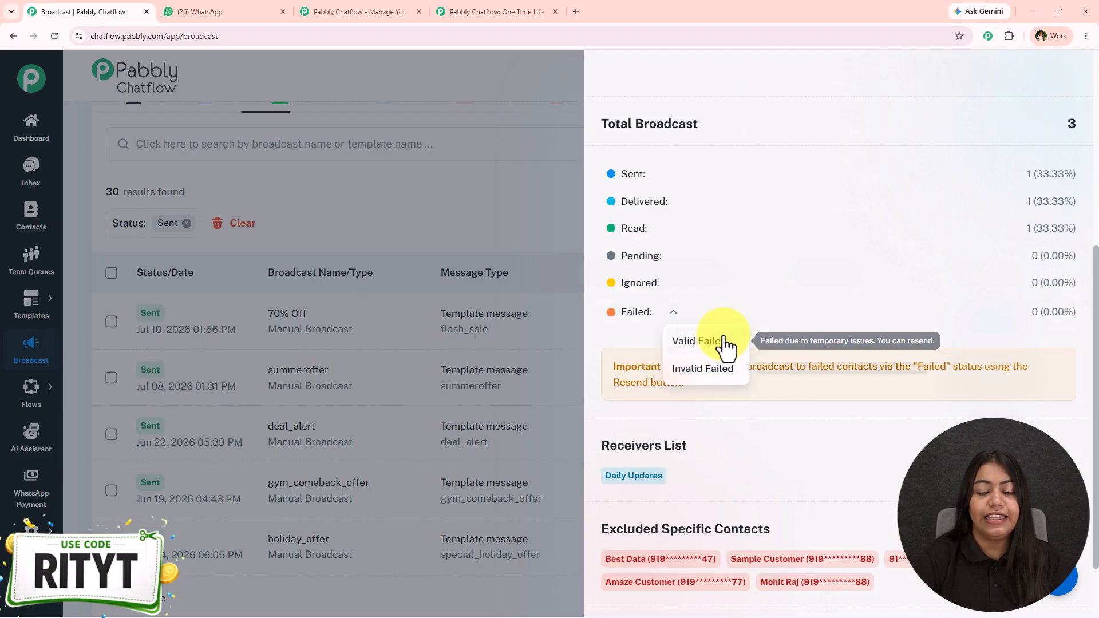
scroll(731, 355, down, 3)
scroll(733, 352, up, 1)
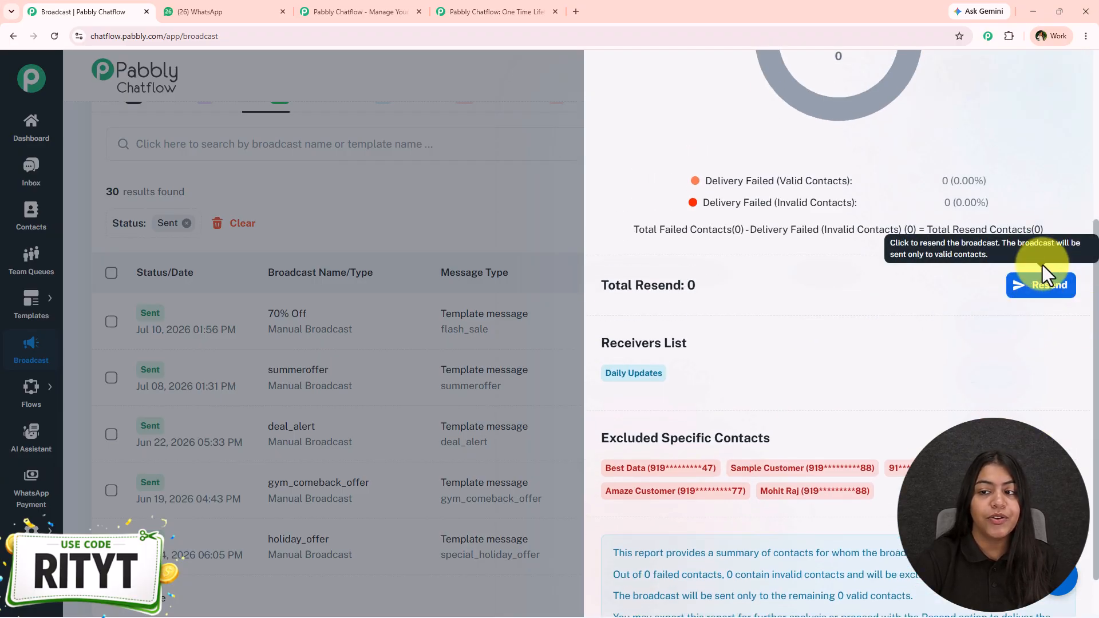
scroll(886, 346, up, 4)
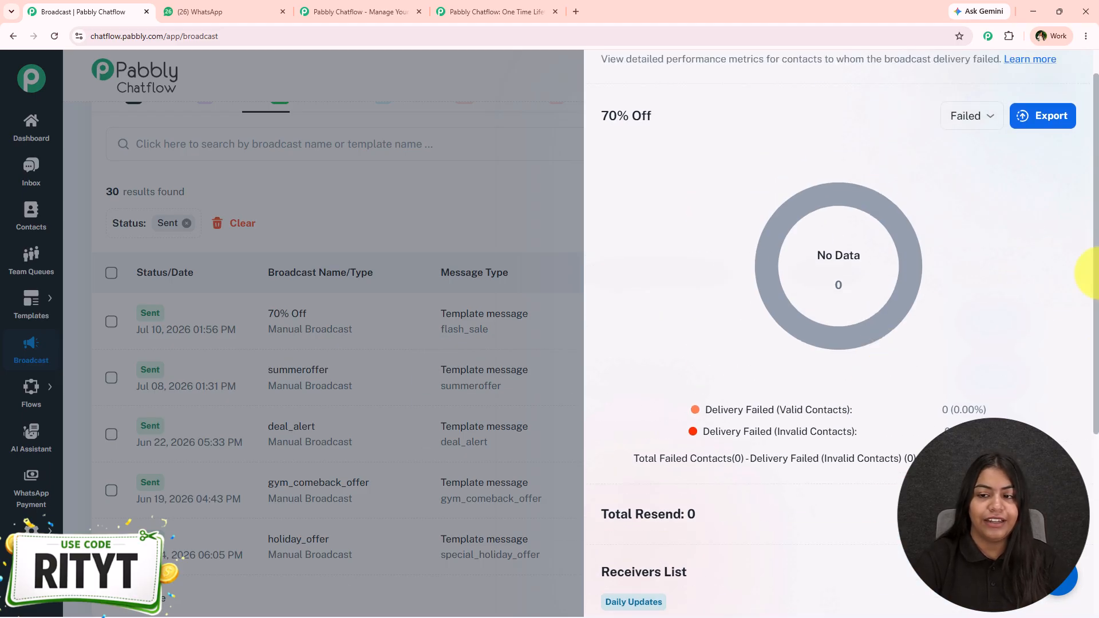
scroll(994, 167, up, 1)
click(1063, 78)
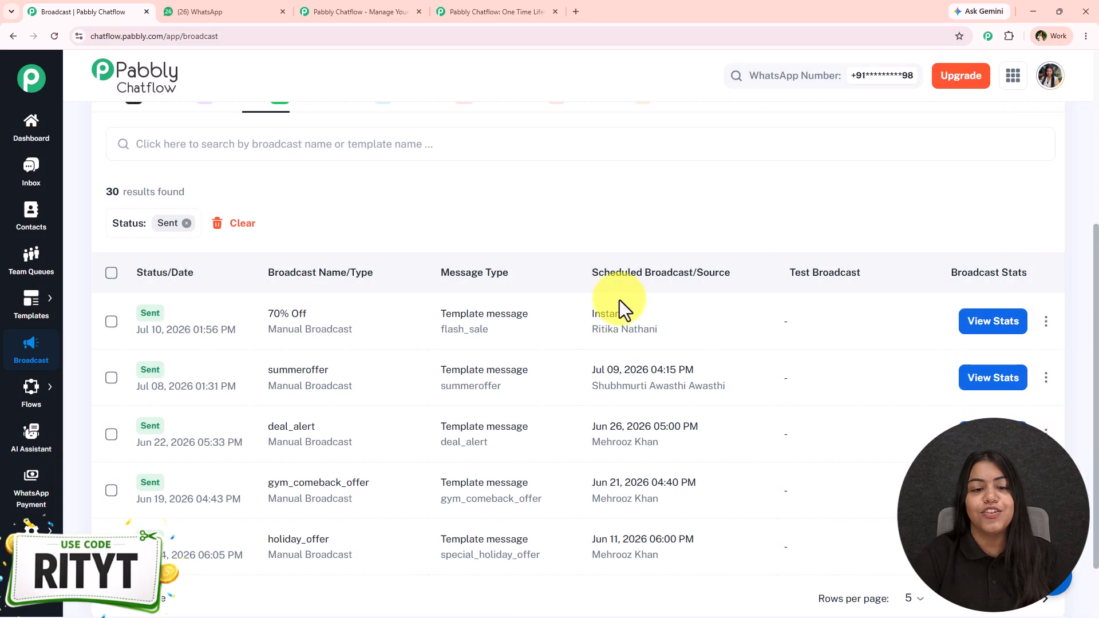
scroll(492, 355, up, 3)
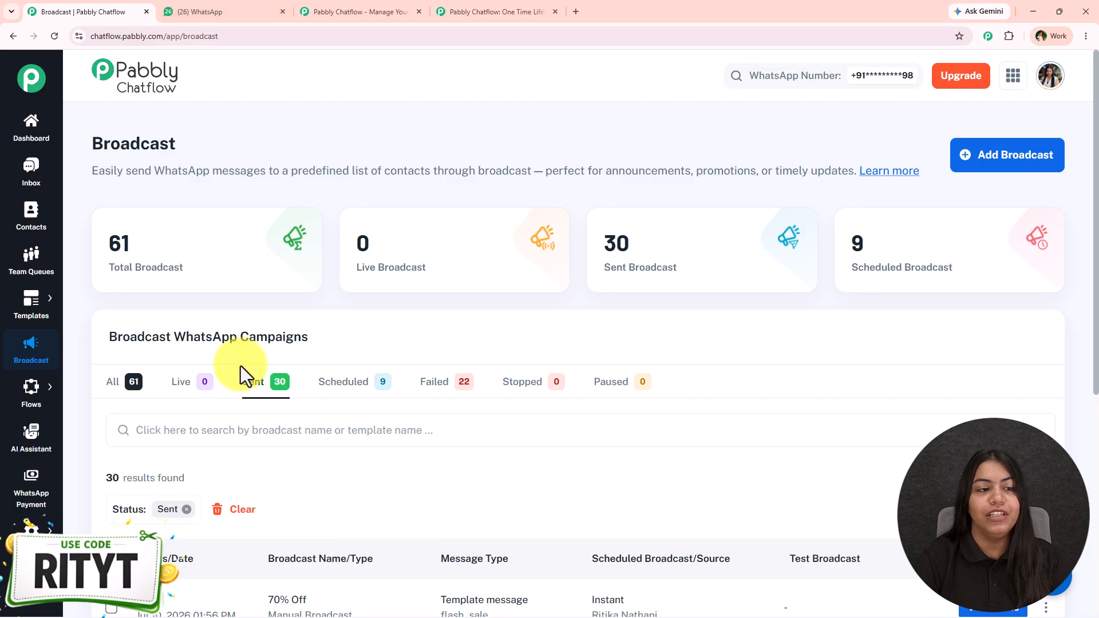
scroll(203, 277, down, 1)
scroll(454, 498, down, 4)
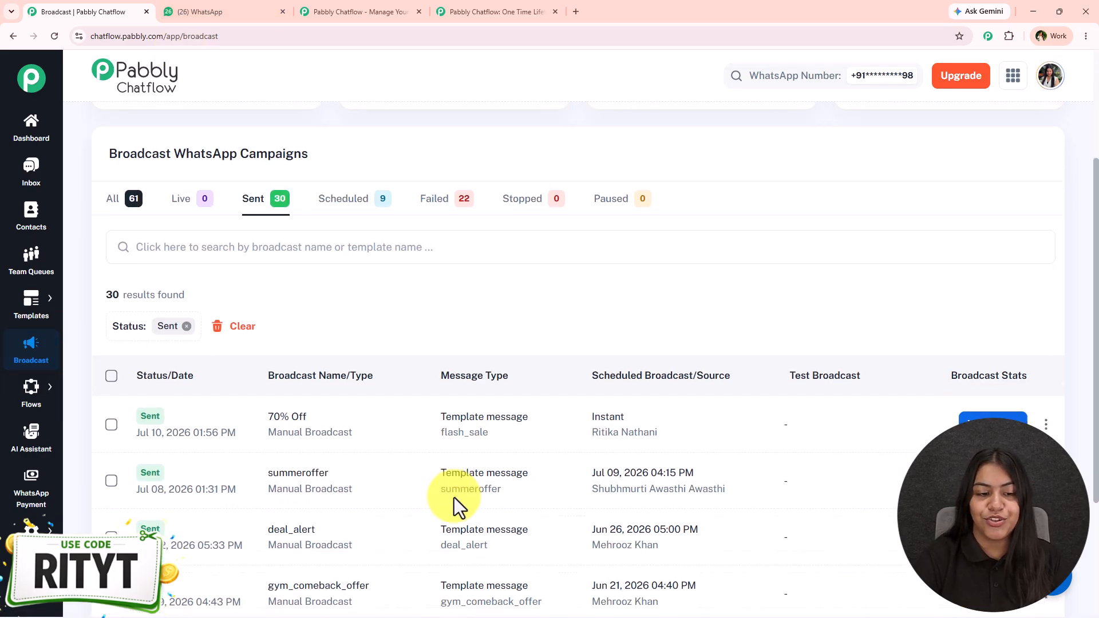
scroll(344, 297, up, 3)
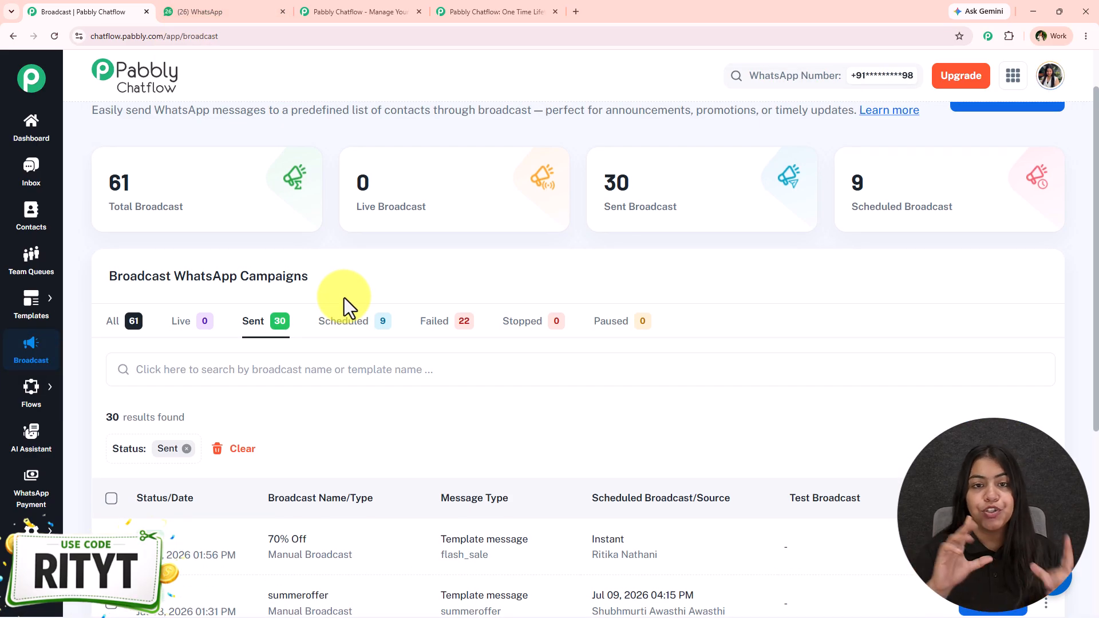